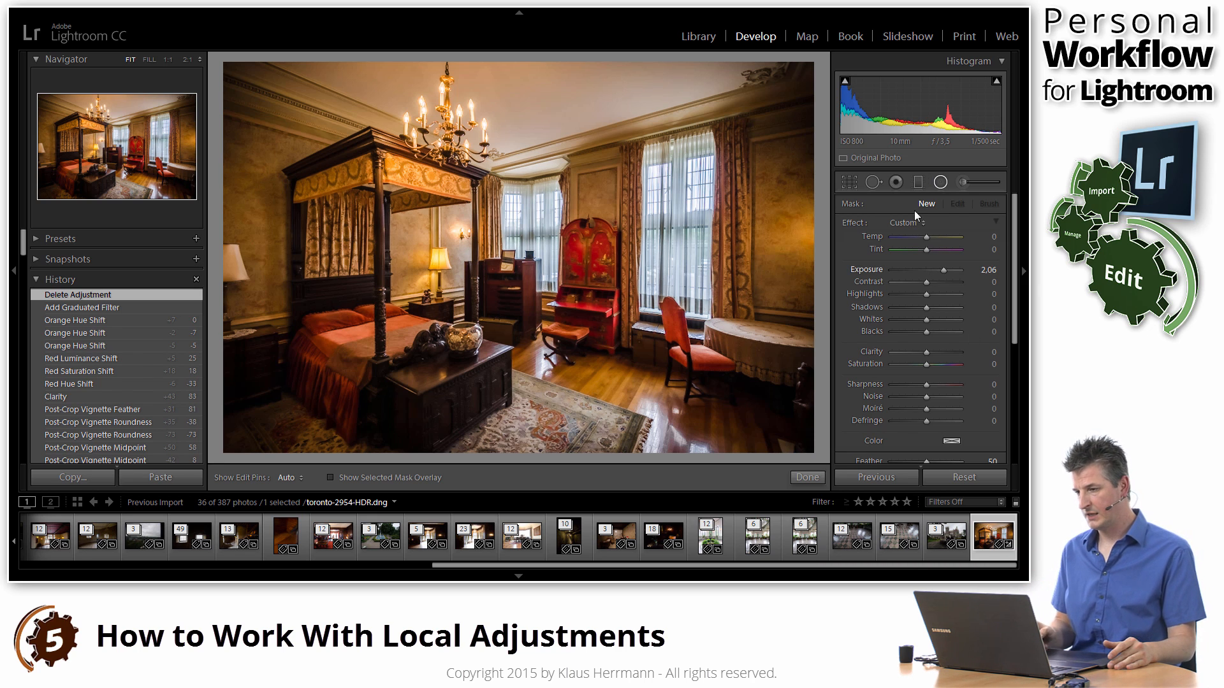
Step: Prepare a new Radial Filter with Exposure 1.61, Clarity 36, Contrast 23 and Temp 23
left_click(941, 184)
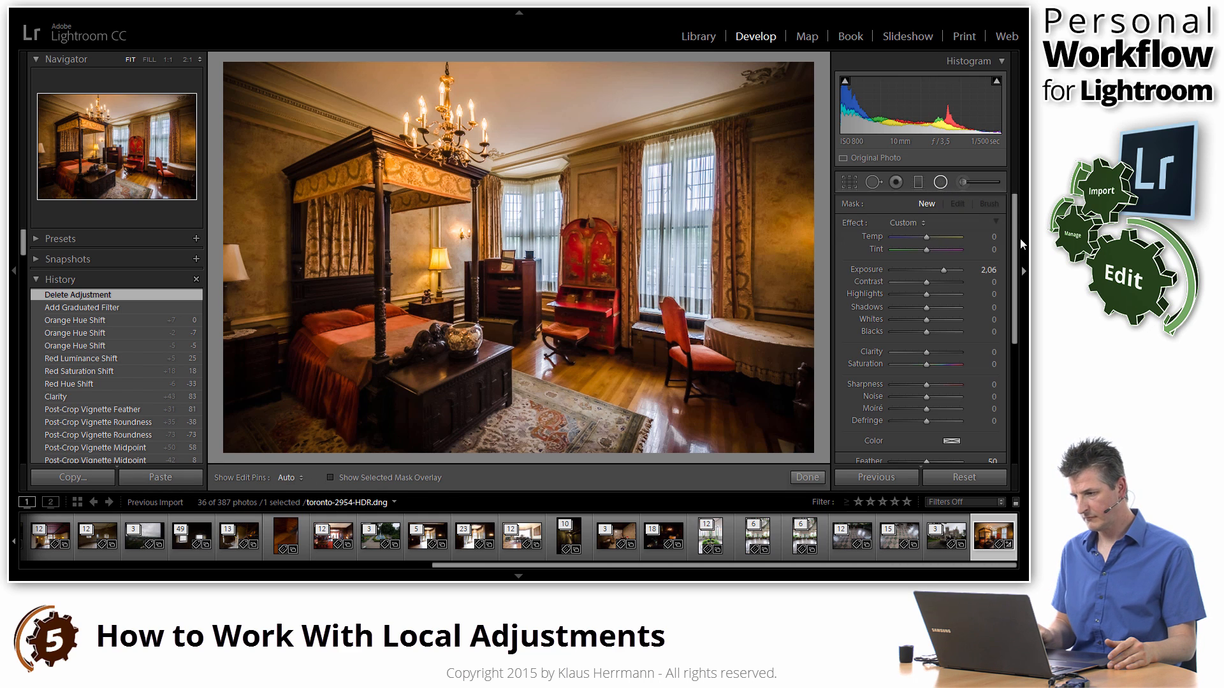
scroll(1016, 242, "down", 3)
scroll(1016, 257, "up", 3)
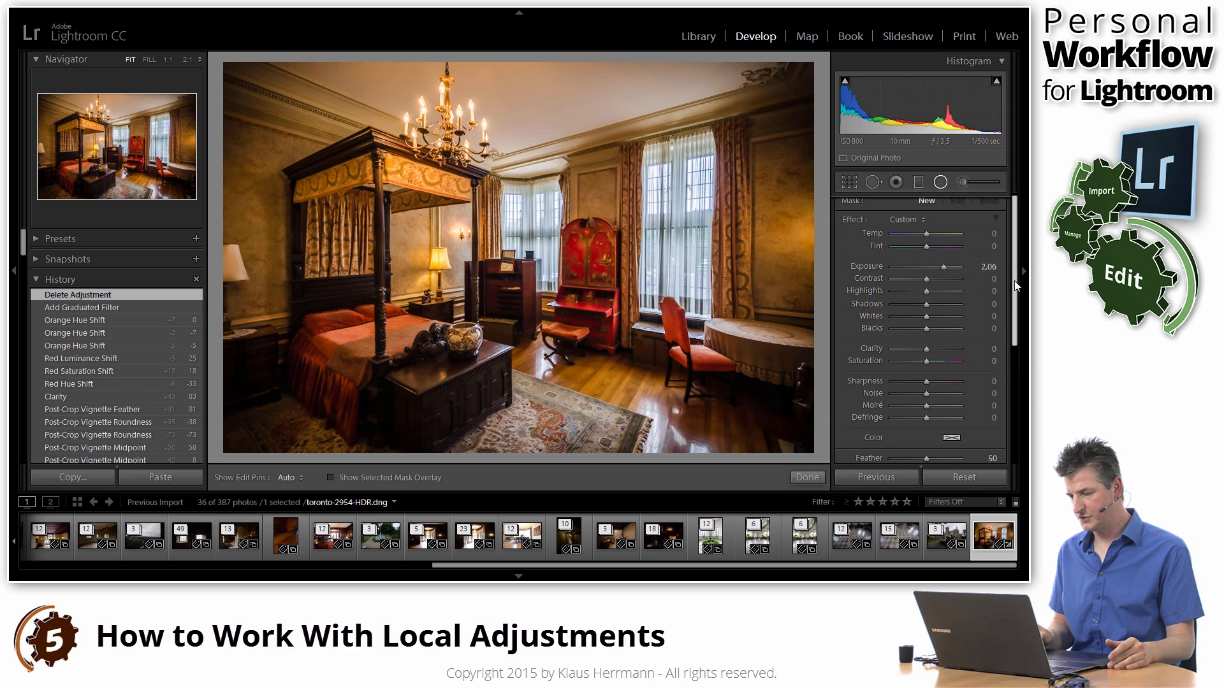
scroll(1015, 286, "down", 1)
left_click_drag(936, 258, 940, 258)
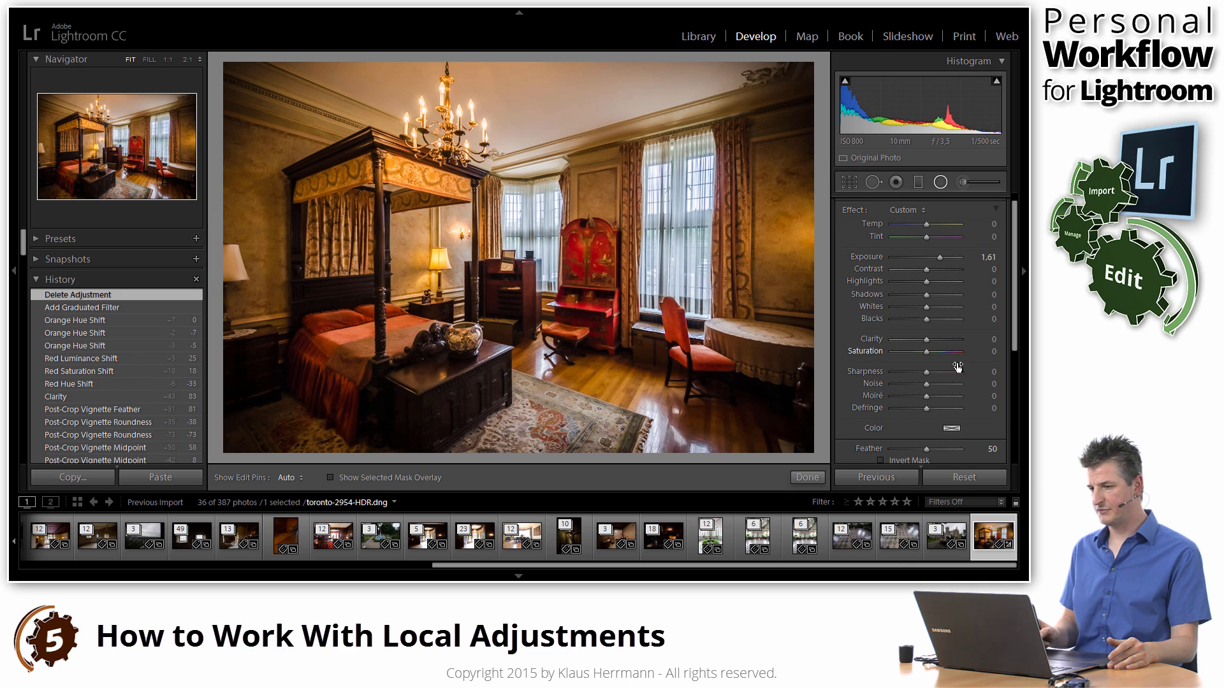
left_click_drag(925, 341, 937, 342)
left_click_drag(925, 269, 934, 269)
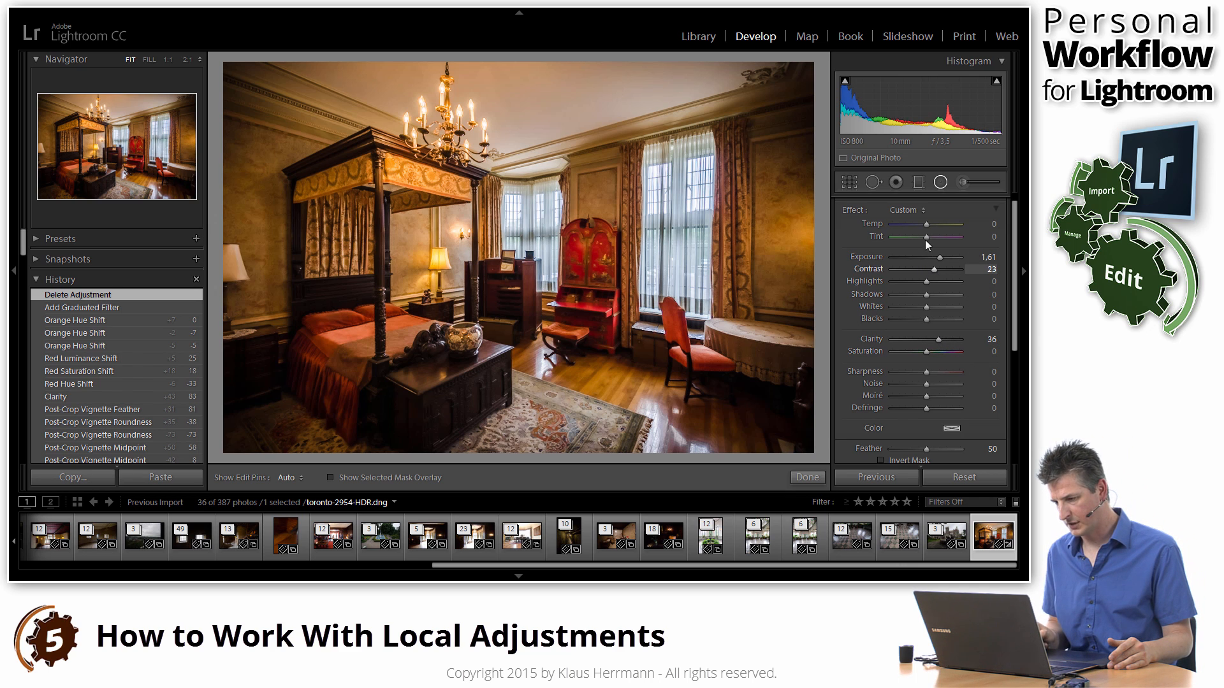
left_click_drag(928, 225, 932, 224)
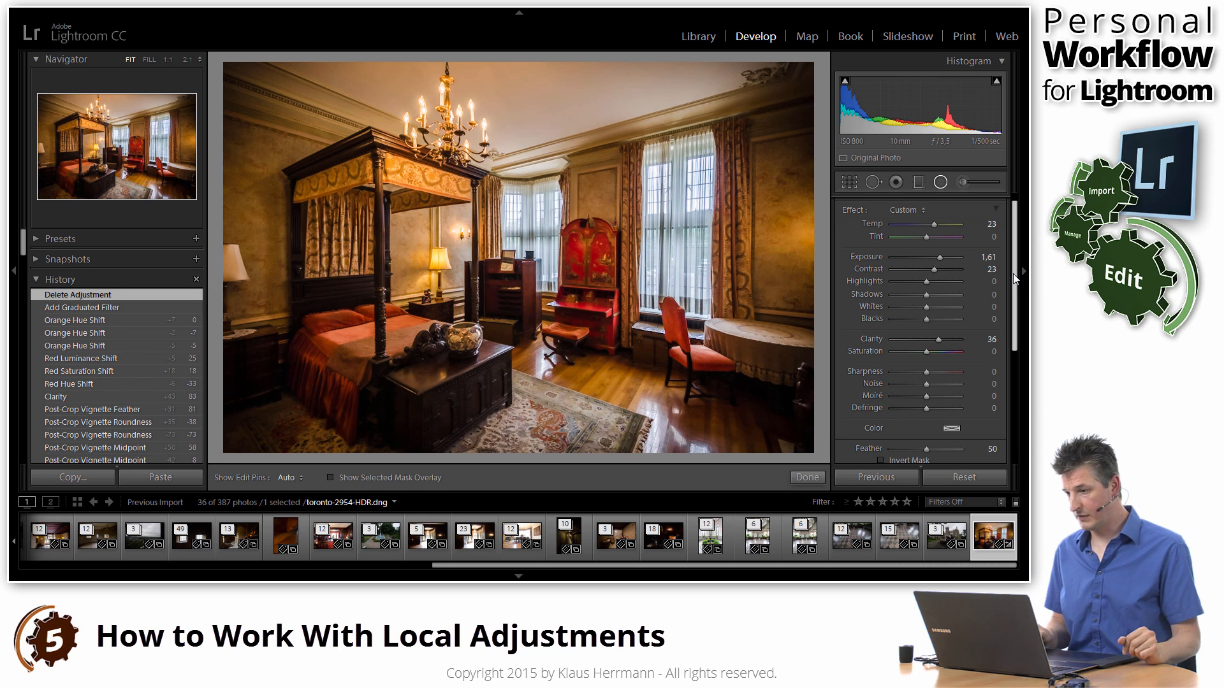
Step: Invert the mask with Feather 100, and draw a circular radial filter centred on the light at the photo's right edge
left_click_drag(1015, 277, 1015, 326)
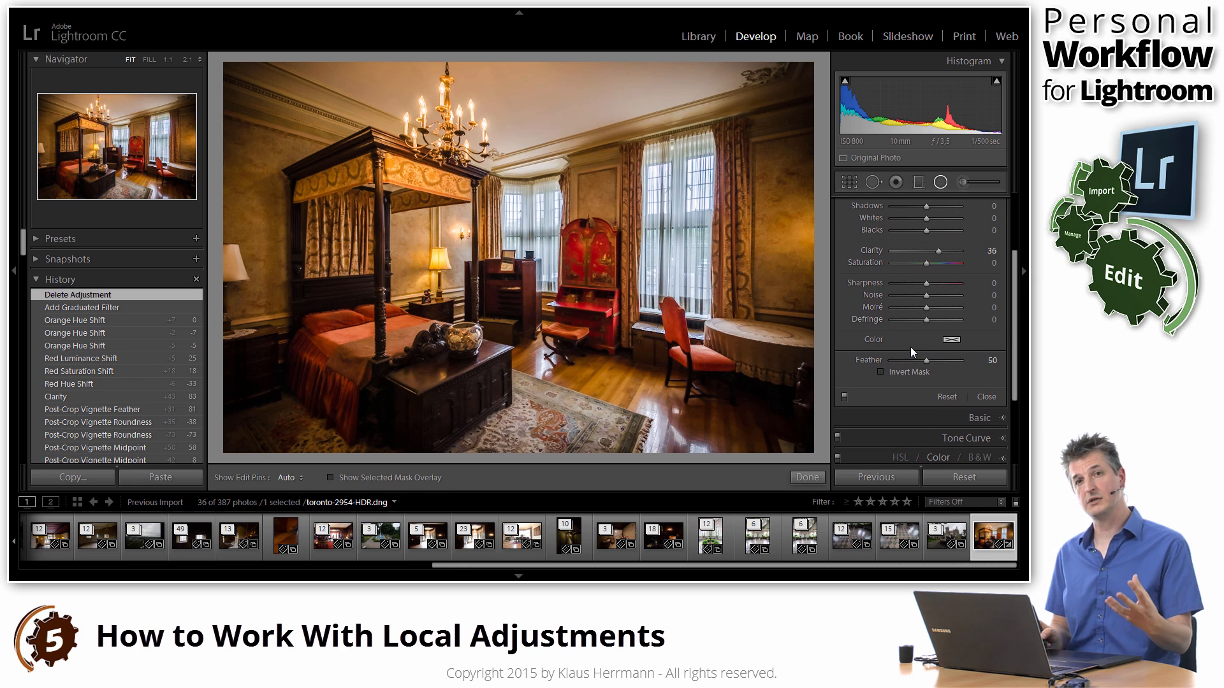
left_click(879, 372)
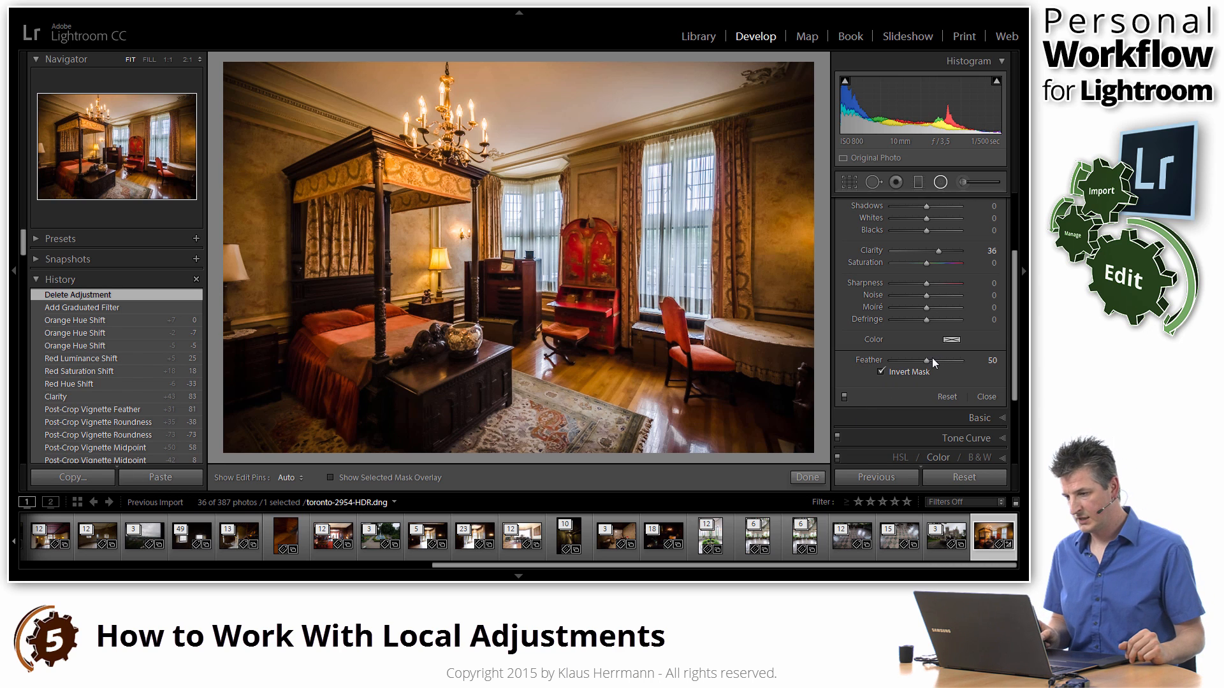
left_click_drag(932, 362, 951, 362)
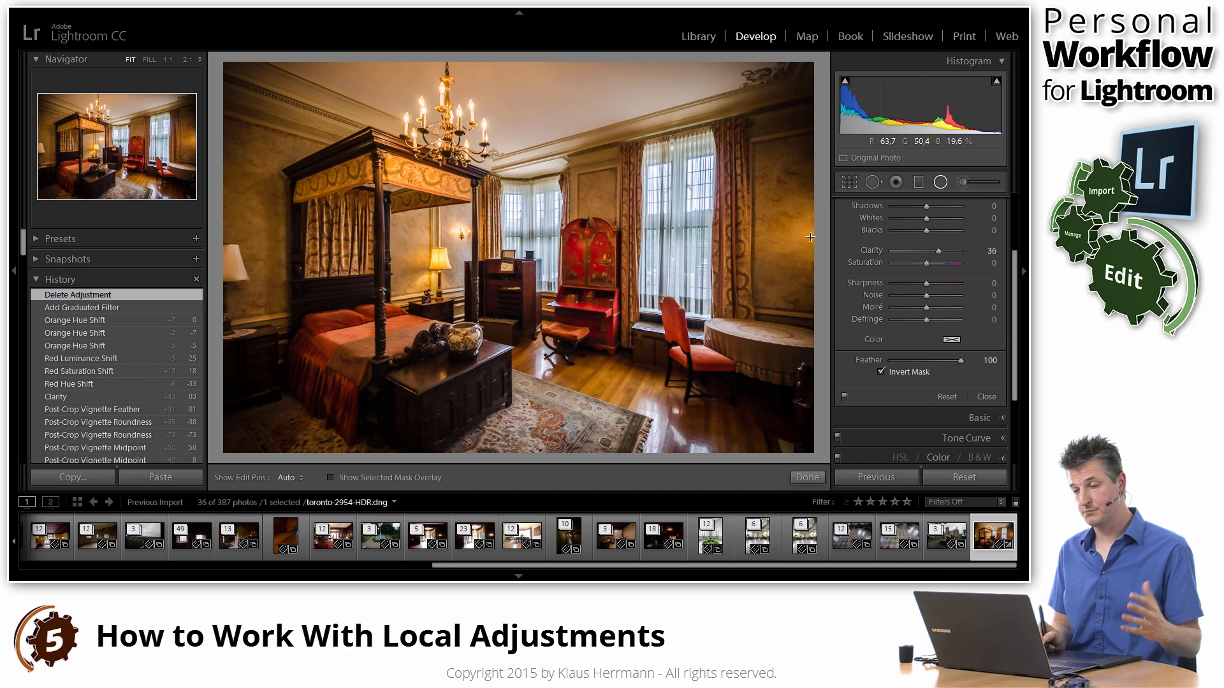
left_click_drag(810, 232, 747, 299)
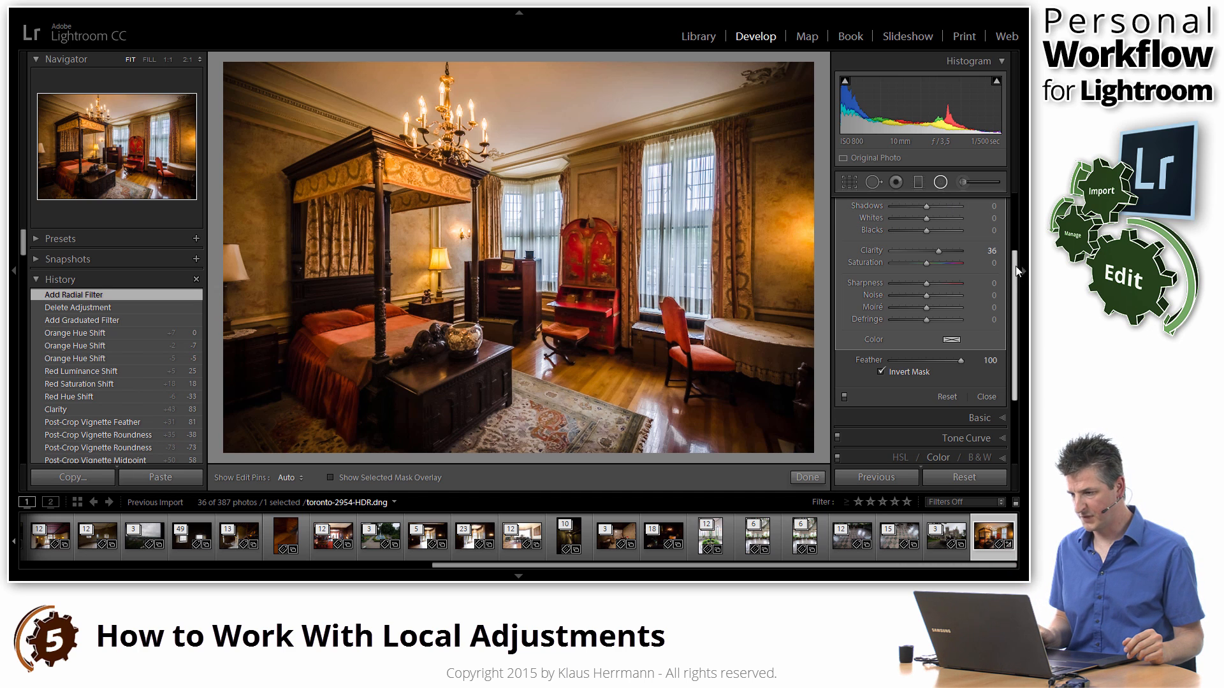
Step: Refine the right wall's radial filter to Exposure 1.23, Contrast 21, Feather 75 and Clarity 68
left_click_drag(1017, 270, 1017, 226)
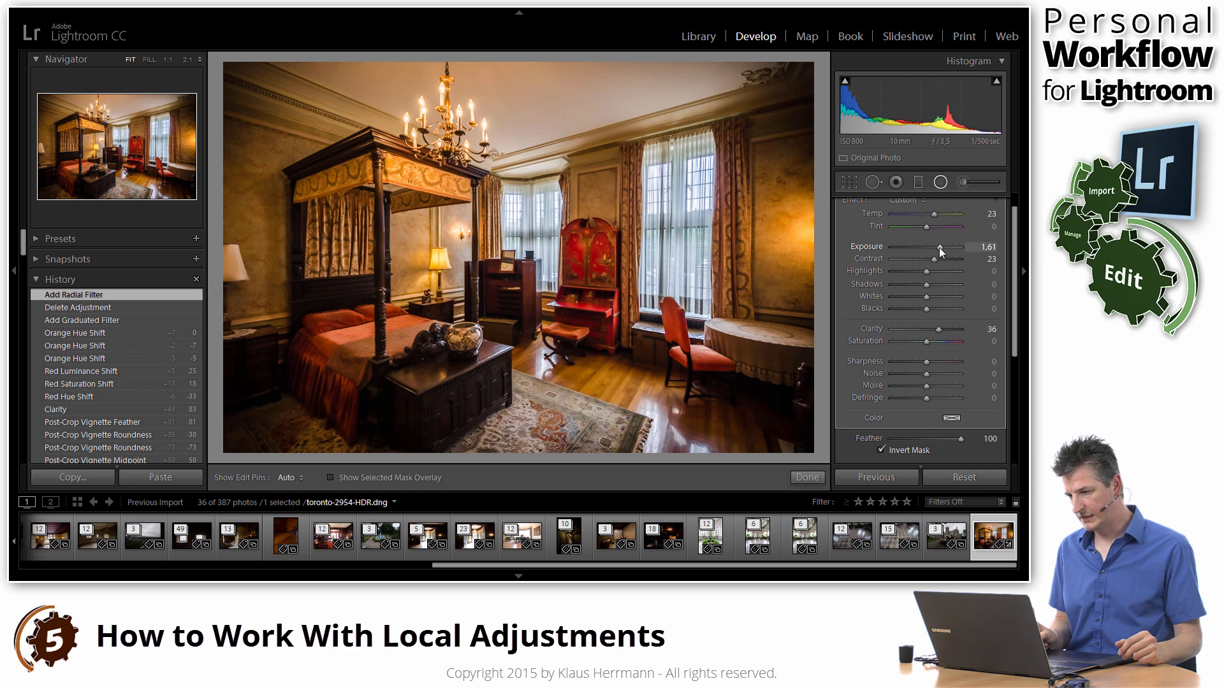
left_click_drag(940, 248, 938, 249)
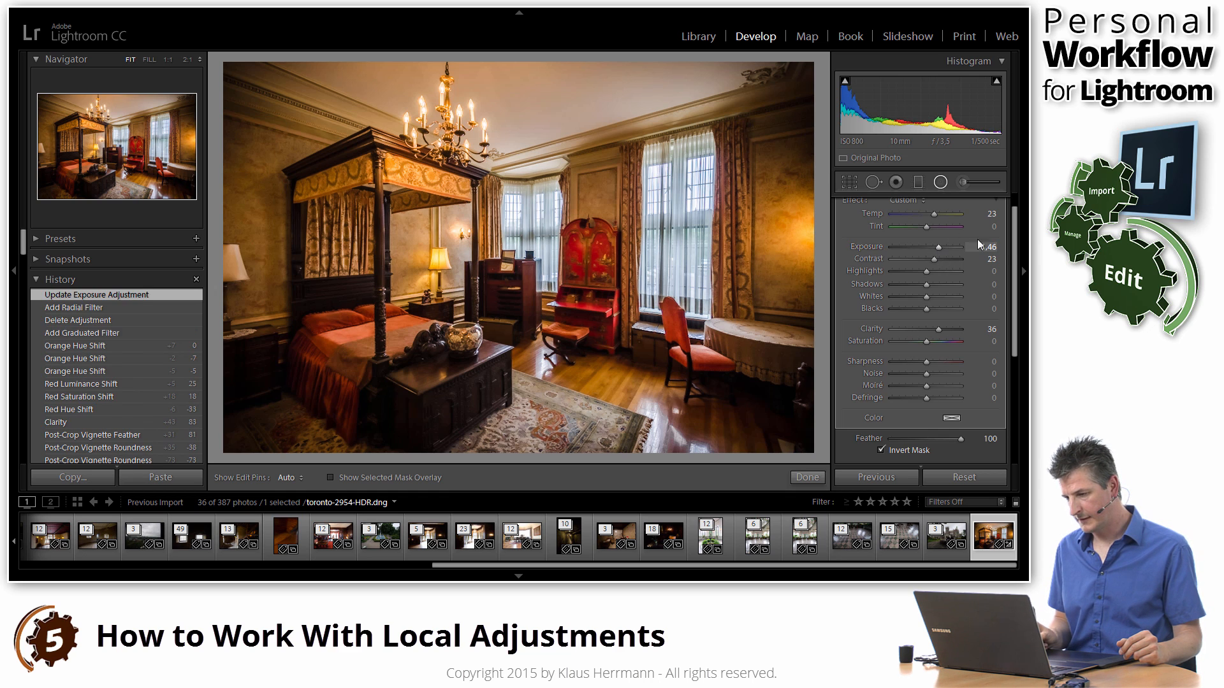
left_click_drag(1012, 250, 1004, 243)
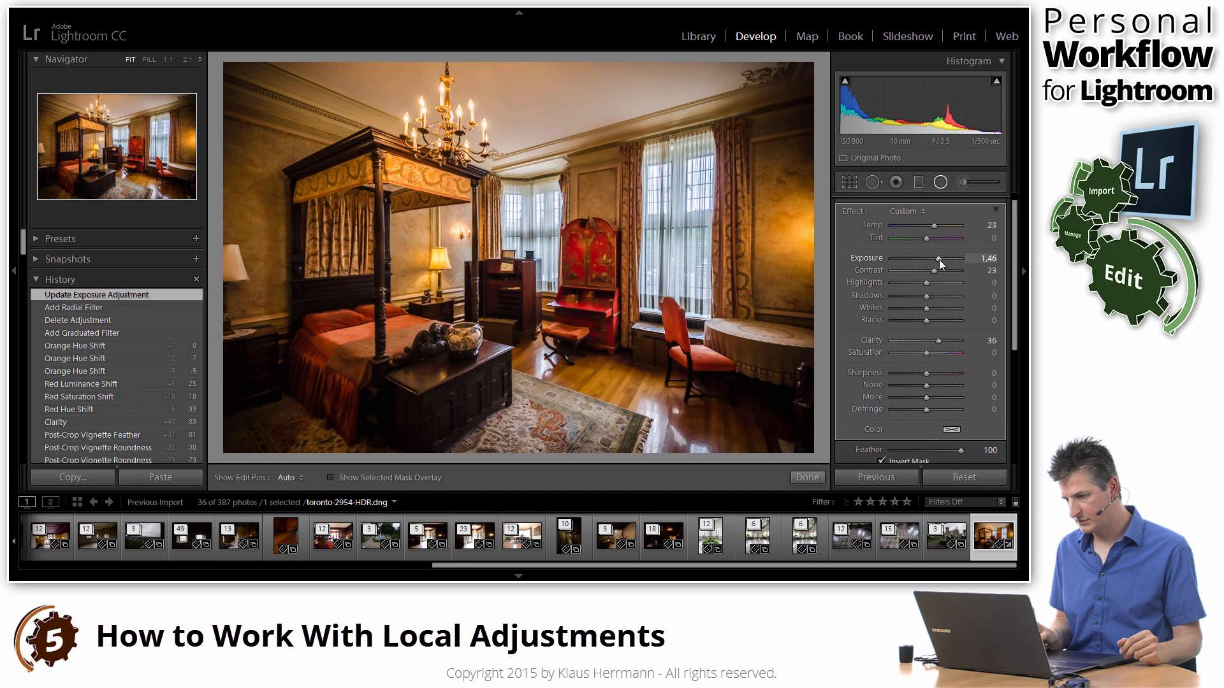
left_click_drag(933, 271, 933, 270)
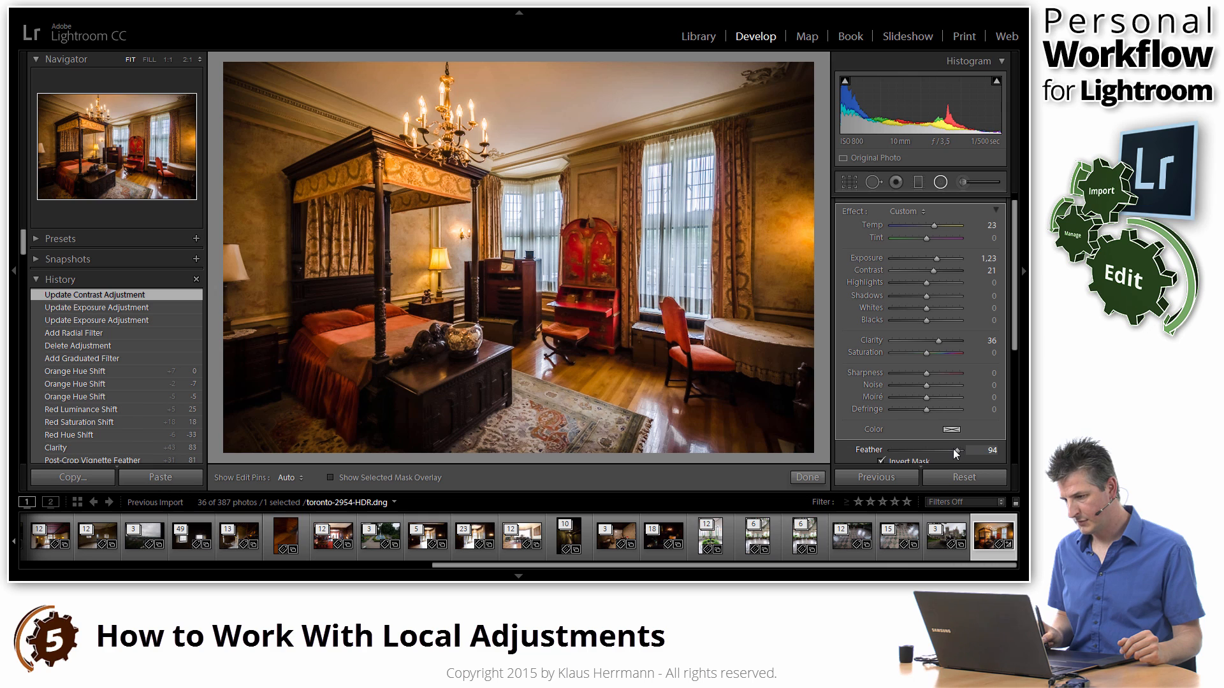
left_click_drag(934, 452, 943, 450)
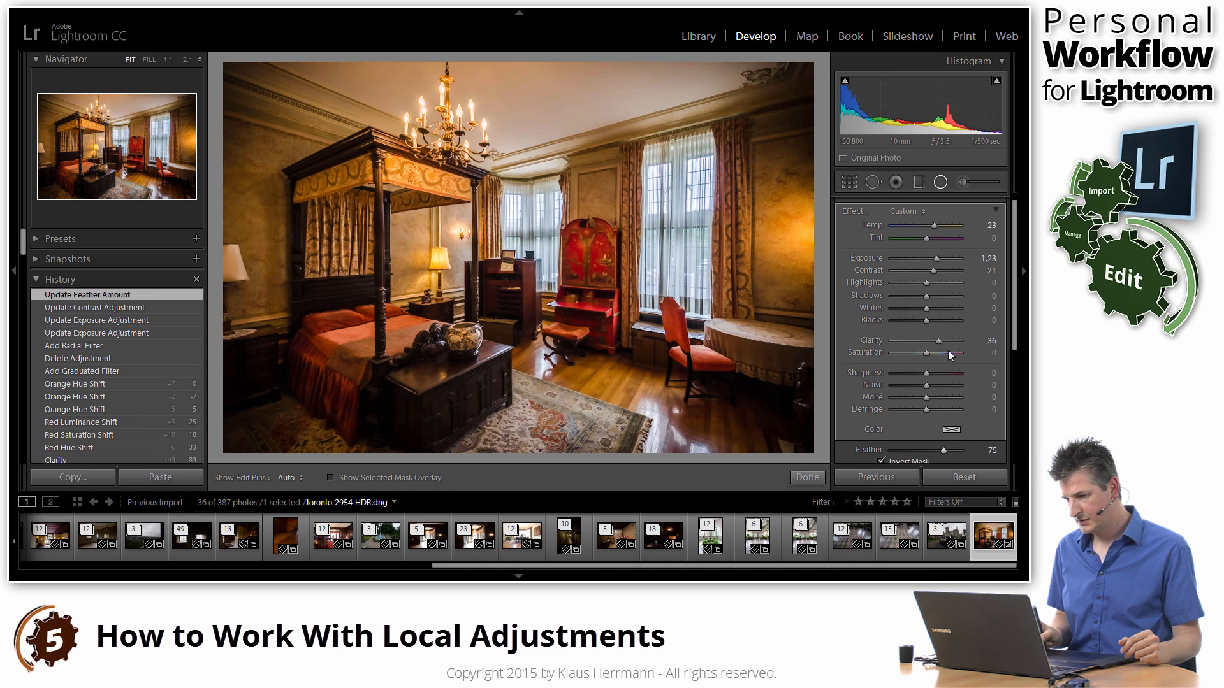
left_click_drag(939, 341, 950, 341)
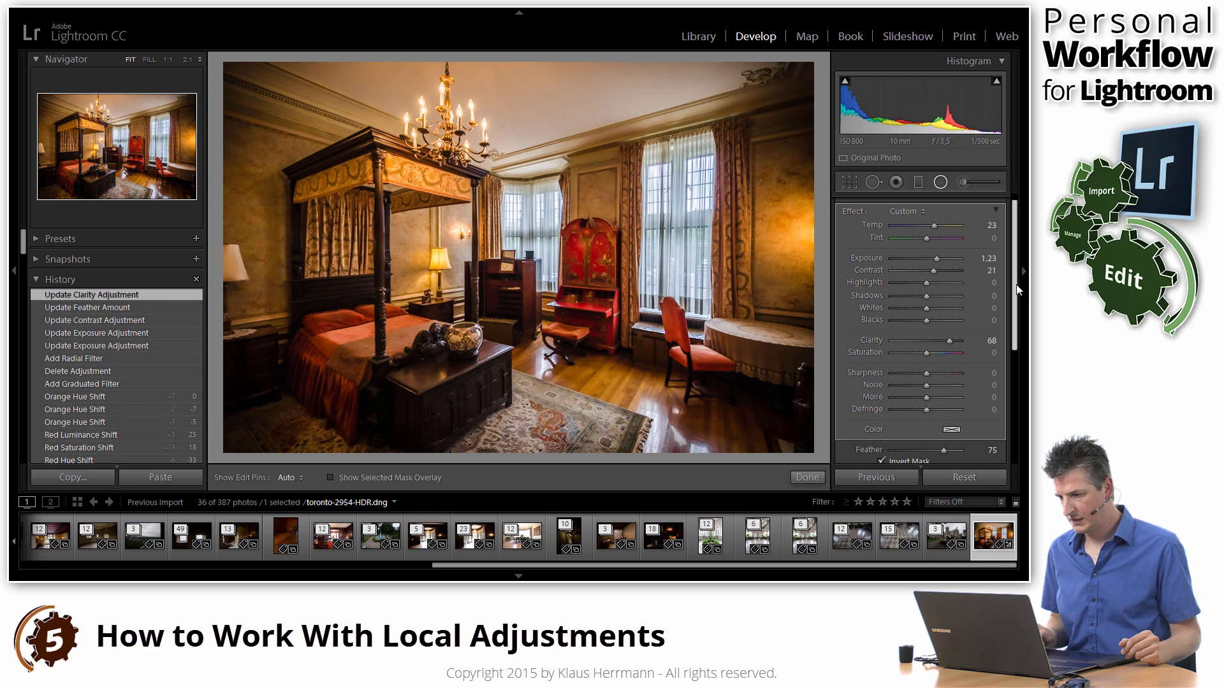
left_click_drag(1016, 290, 1017, 289)
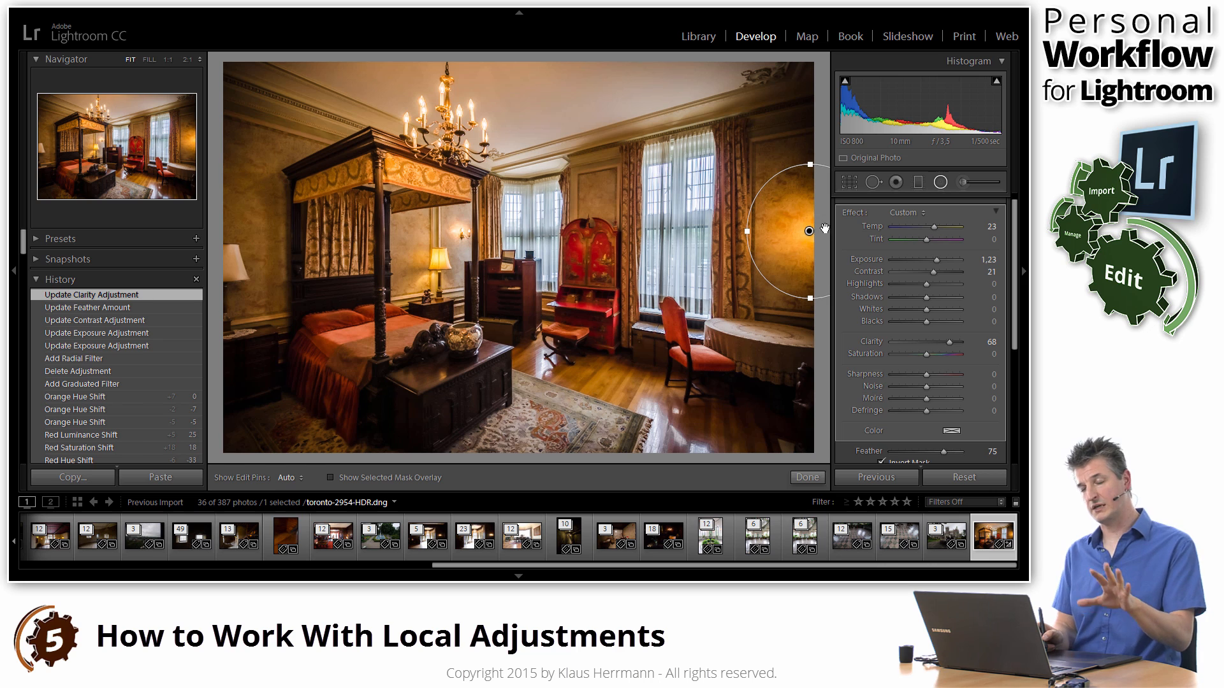
Step: Duplicate the right wall's radial filter and place the copy over the lamp at the photo's left edge
mouse_move(809, 232)
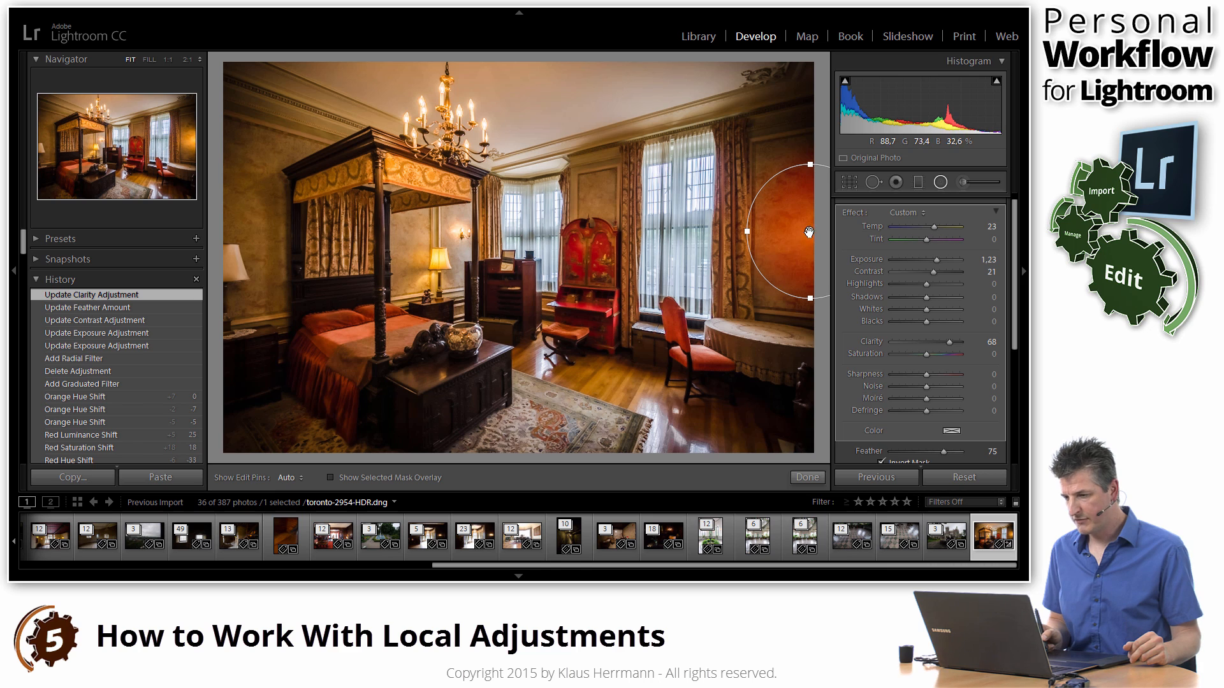
right_click(808, 231)
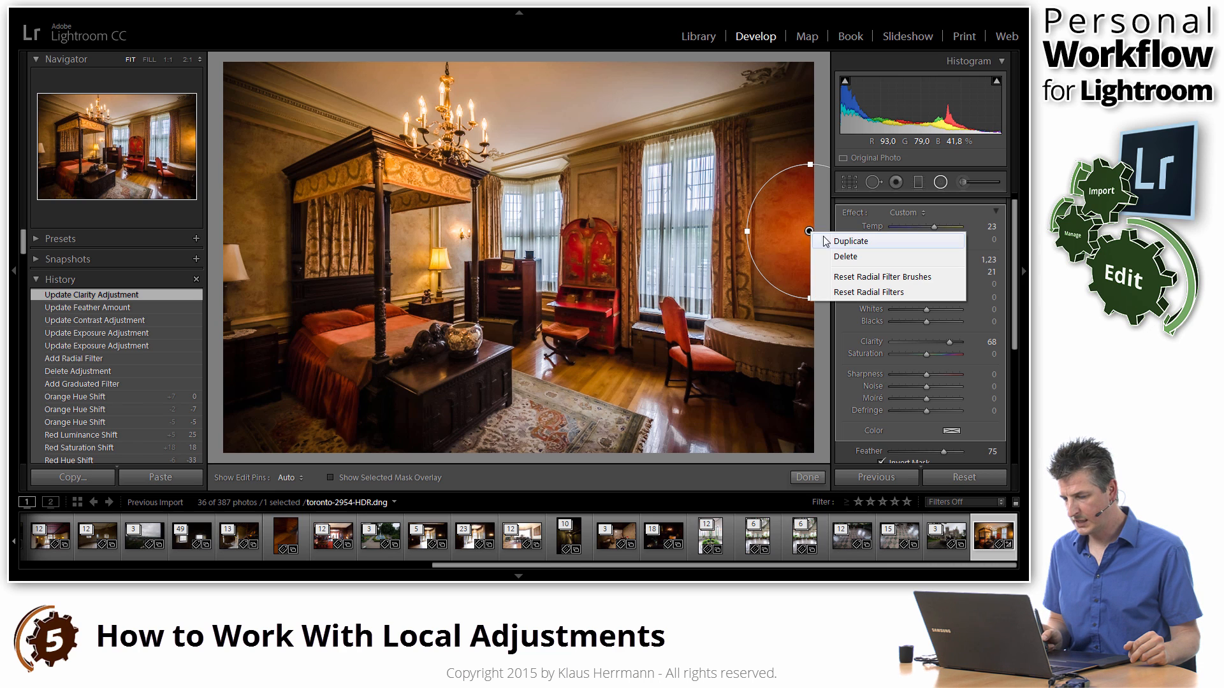
left_click(851, 244)
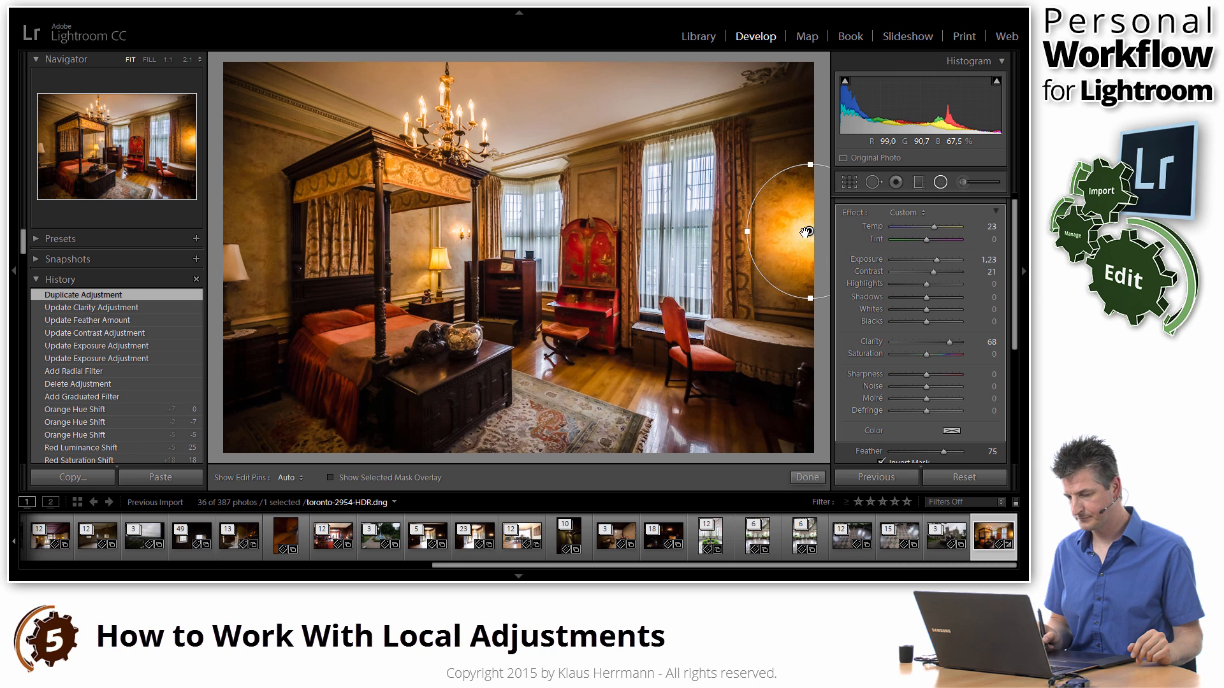
left_click_drag(724, 256, 231, 267)
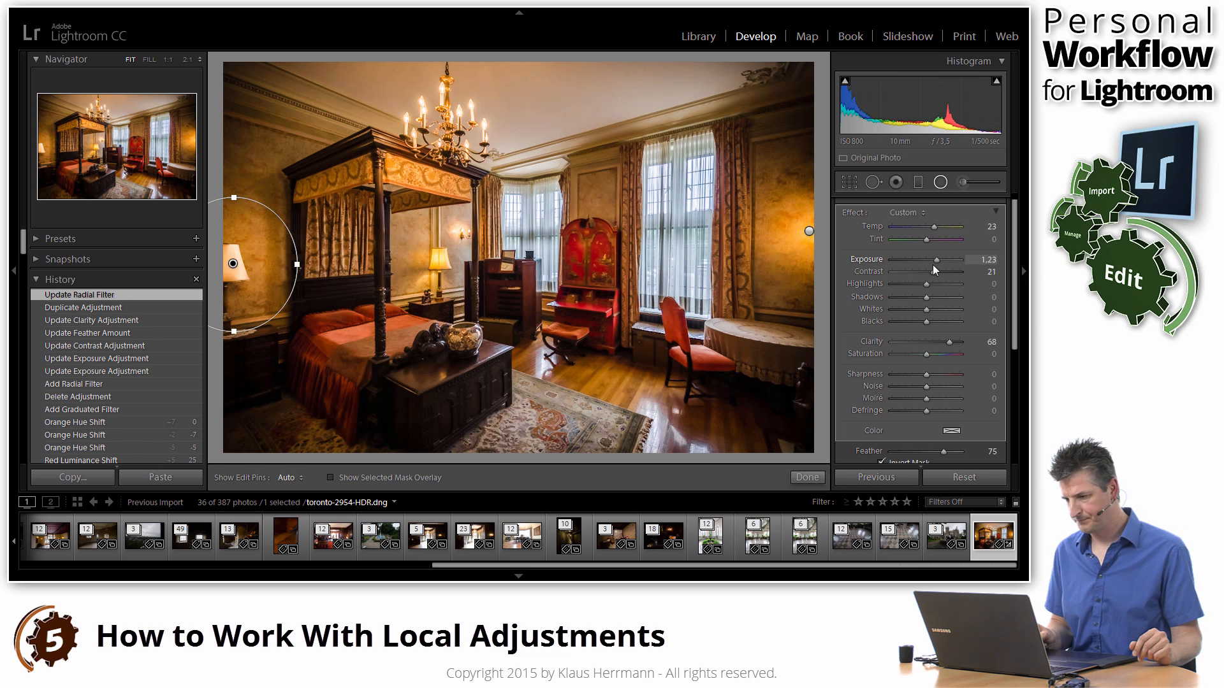
Step: Set the left lamp's radial filter to Exposure 1.68, Temp 46 and Feather 39
left_click_drag(939, 260, 941, 260)
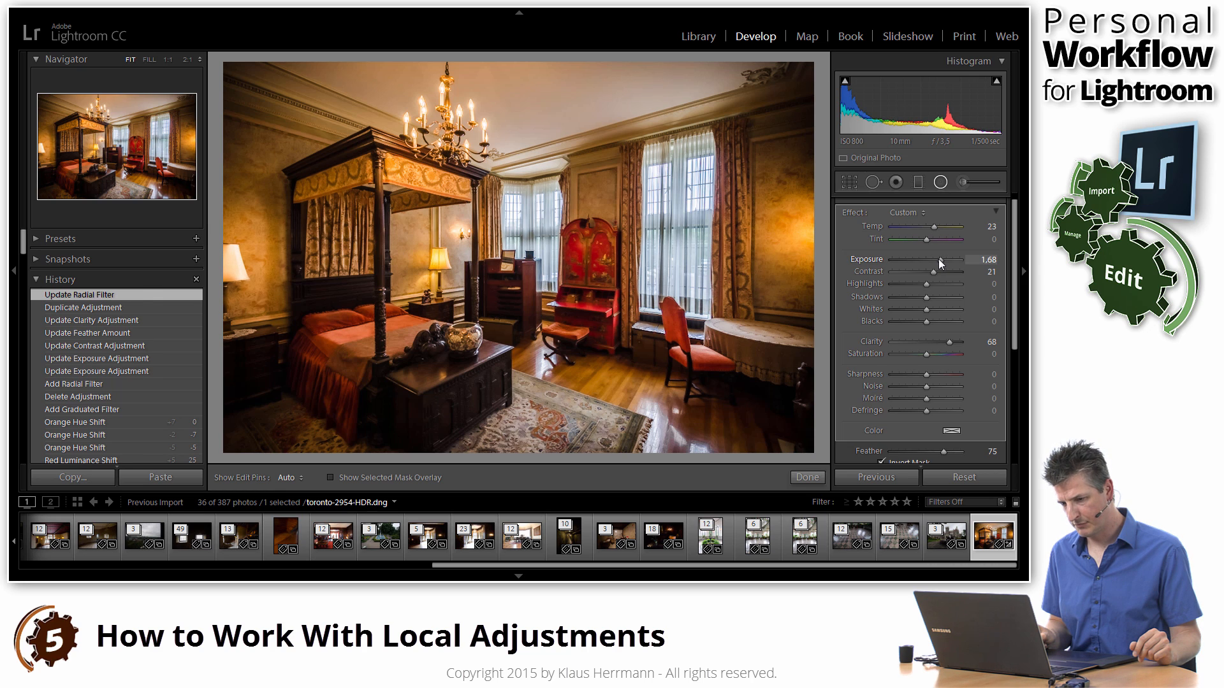
left_click_drag(933, 228, 942, 241)
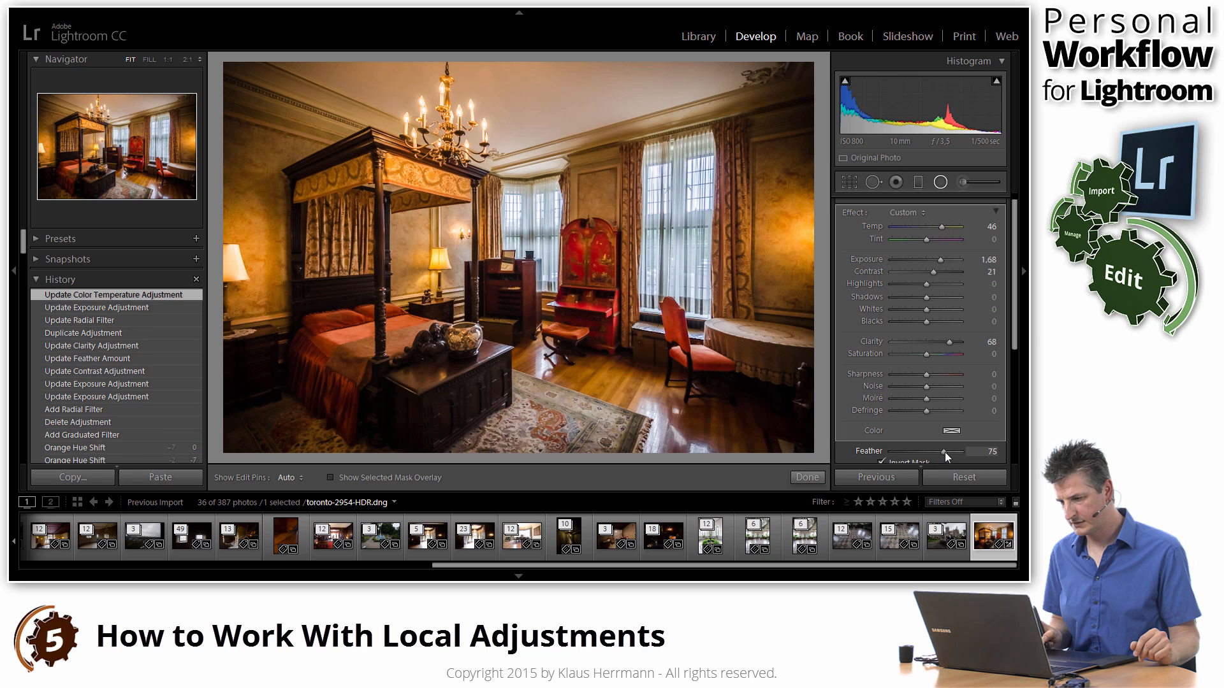
left_click_drag(945, 451, 919, 453)
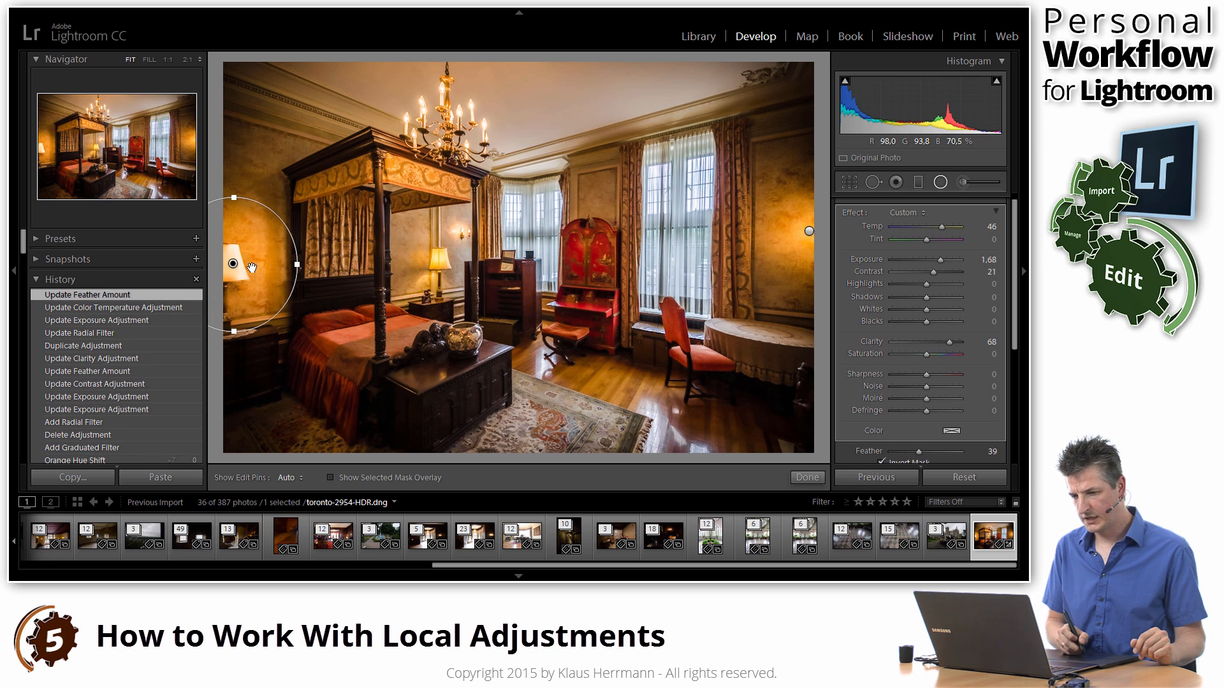
Step: Duplicate the left lamp's radial filter and place the copy on the ceiling at the top of the chandelier
right_click(232, 264)
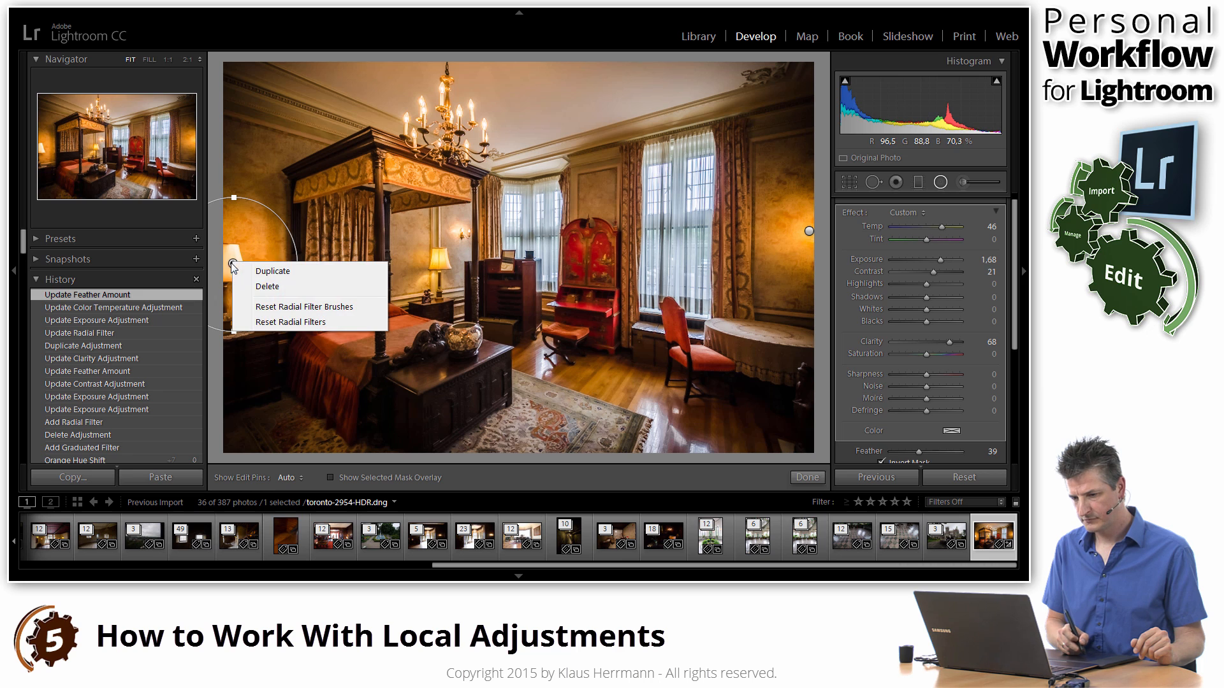
left_click(273, 272)
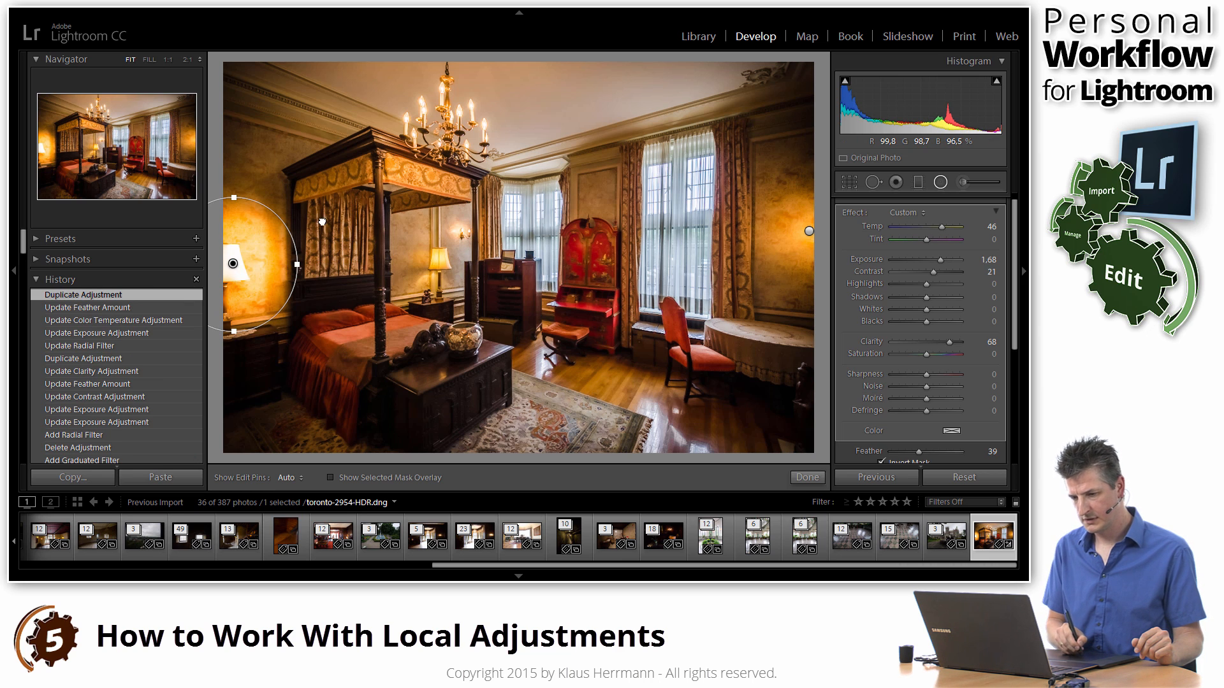
left_click_drag(322, 222, 445, 75)
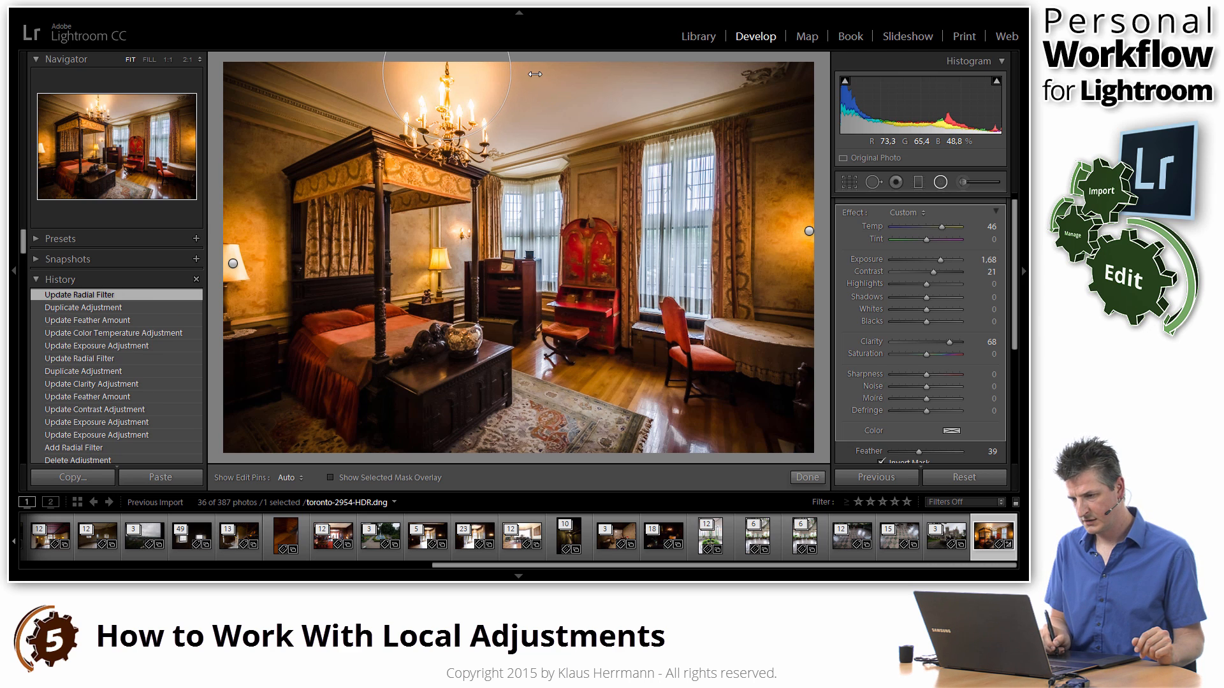
Step: Reshape the chandelier's radial filter into a wide, flat ellipse and set its Feather to 72
left_click_drag(535, 74, 548, 76)
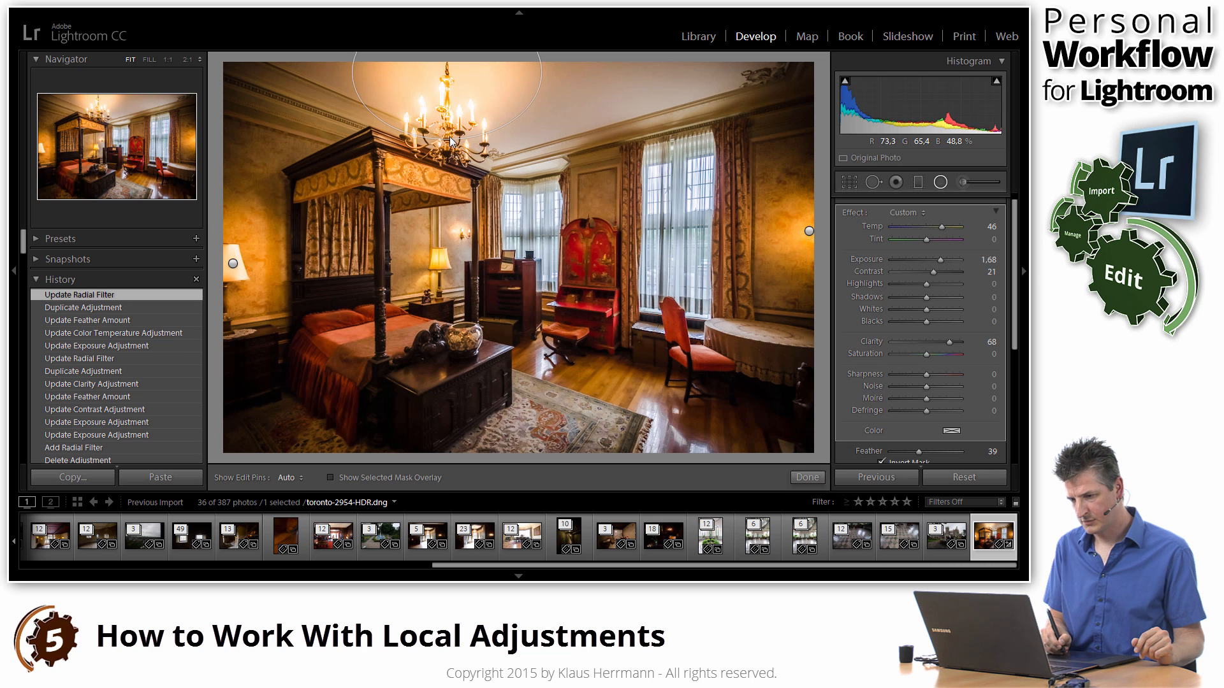
left_click_drag(449, 136, 448, 115)
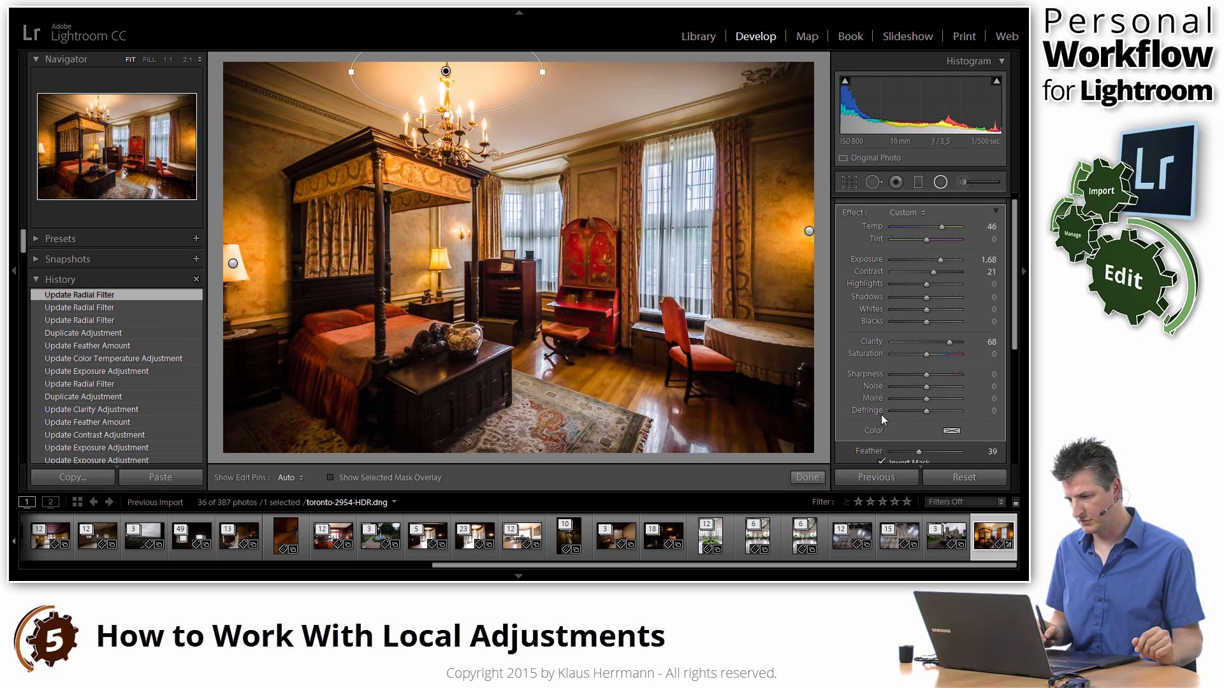
left_click_drag(920, 451, 948, 448)
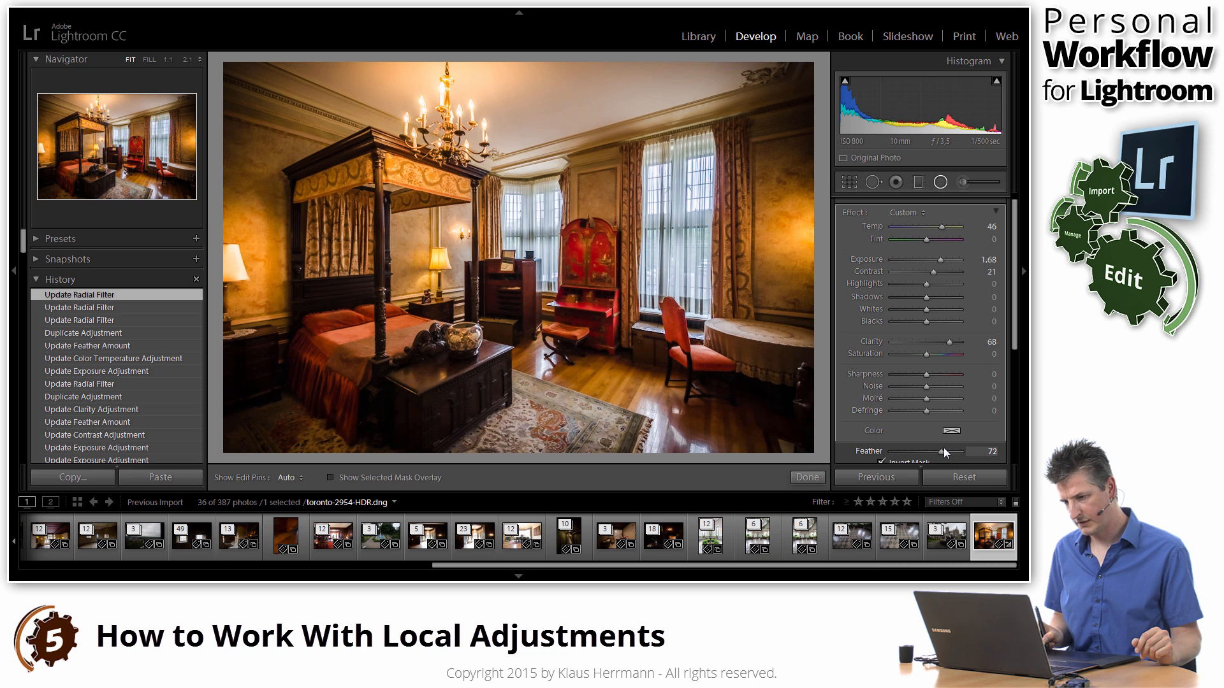
left_click_drag(943, 452, 941, 450)
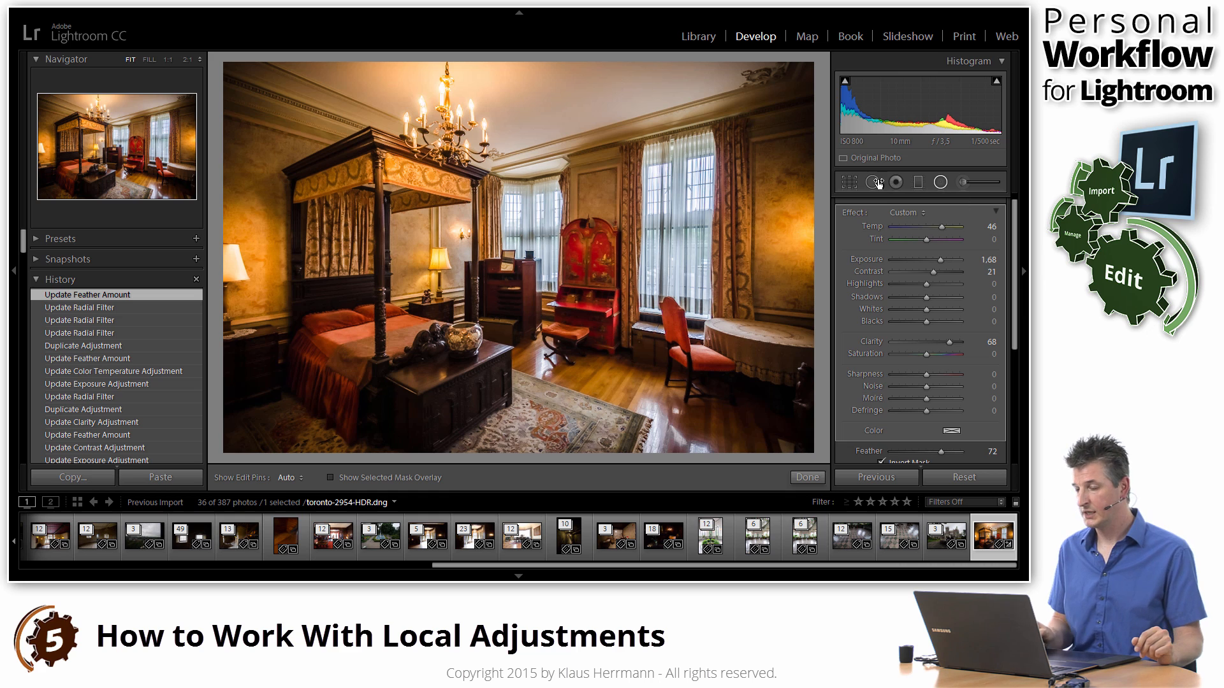
Step: Duplicate the chandelier's radial filter and place the copy on the carpet at the photo's lower edge
right_click(446, 71)
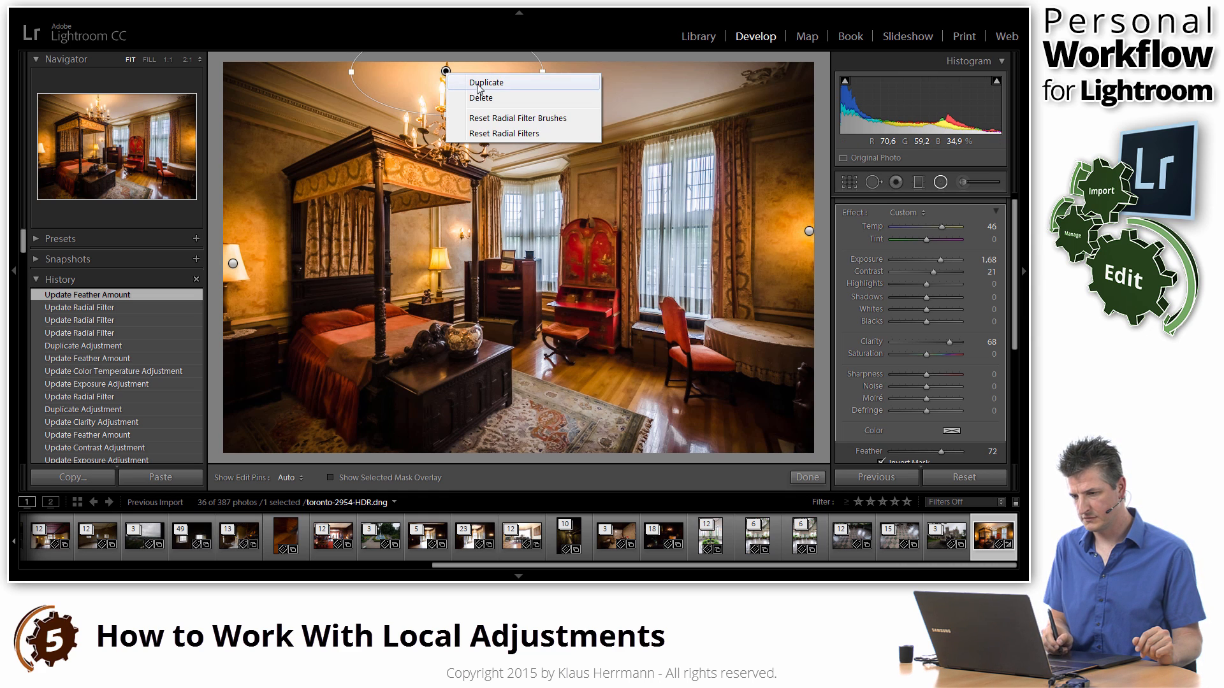
left_click(478, 90)
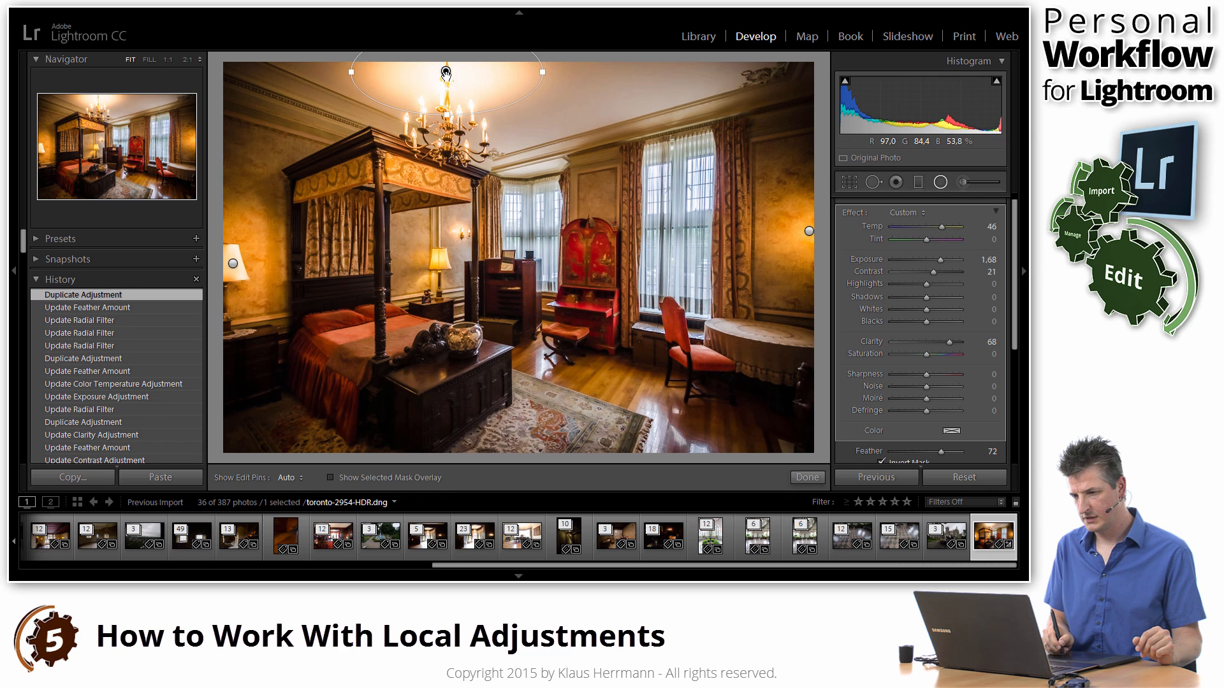
left_click_drag(446, 73, 563, 433)
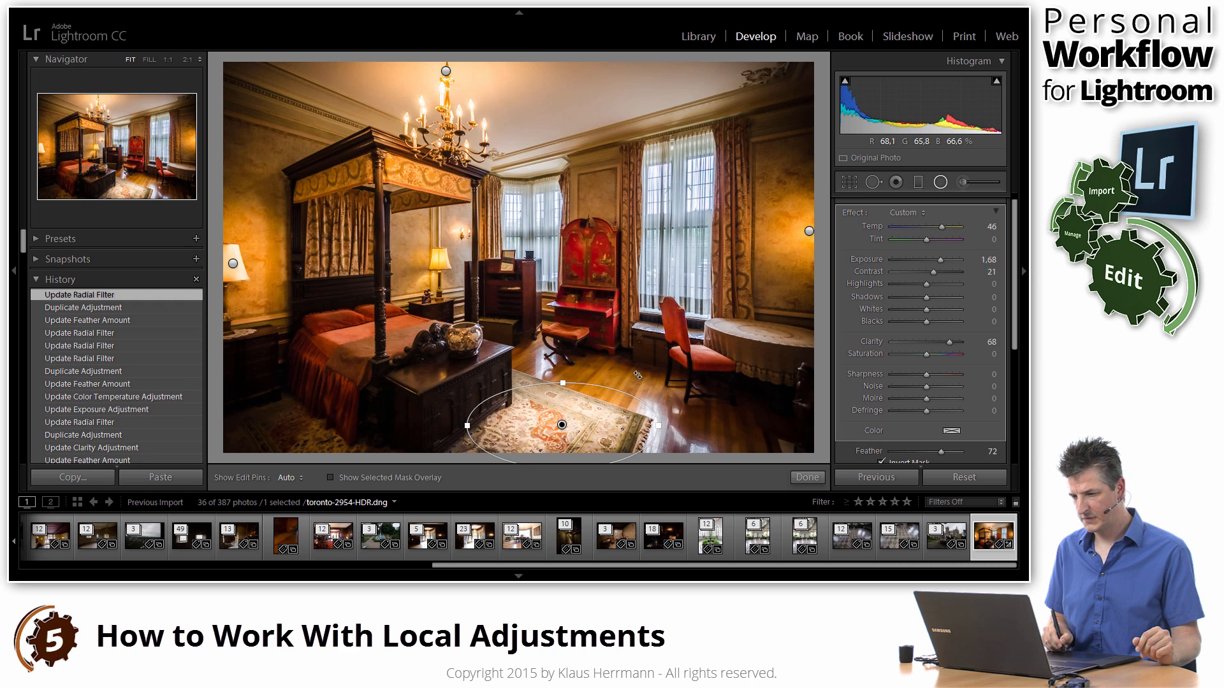
Step: Rotate and reshape the carpet's radial filter into a tilted ellipse that follows the carpet's outline
left_click_drag(636, 374, 610, 447)
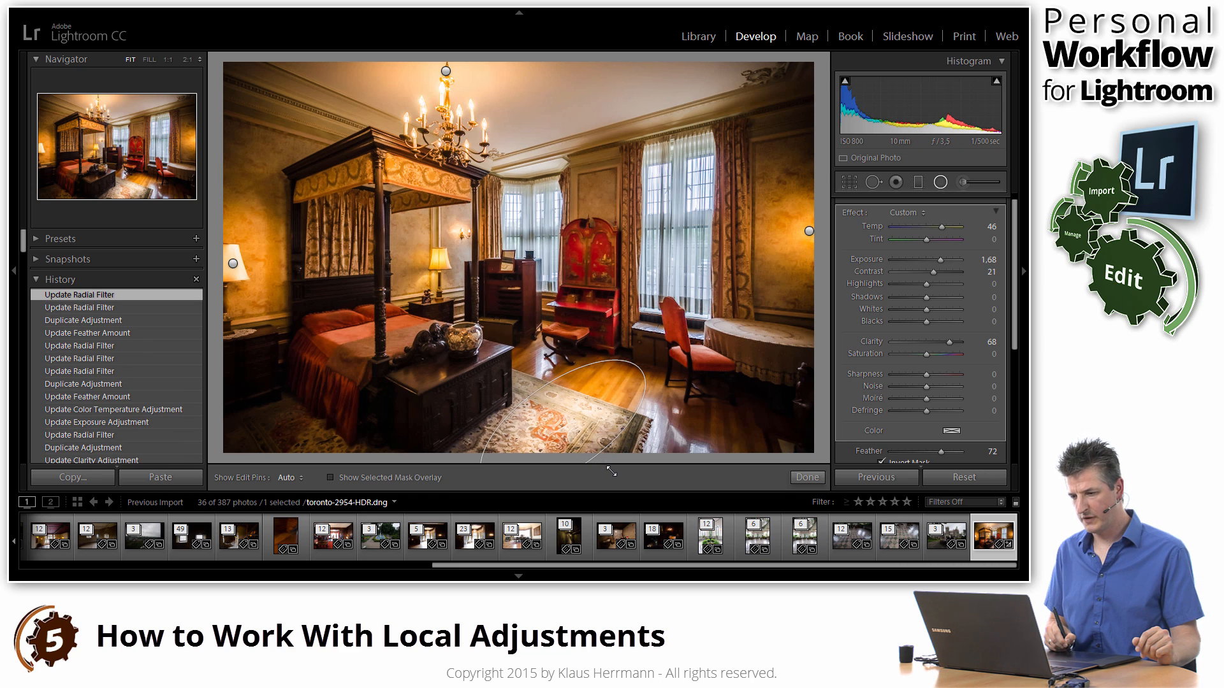
left_click_drag(613, 473, 603, 433)
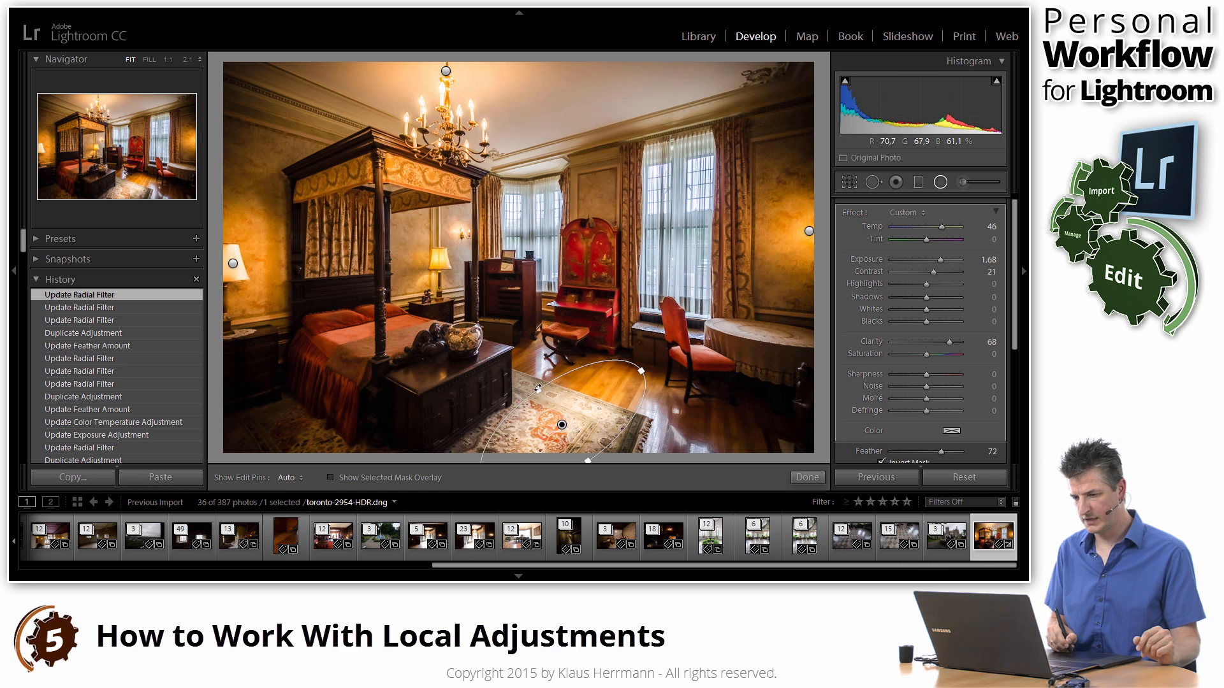
left_click_drag(532, 387, 531, 386)
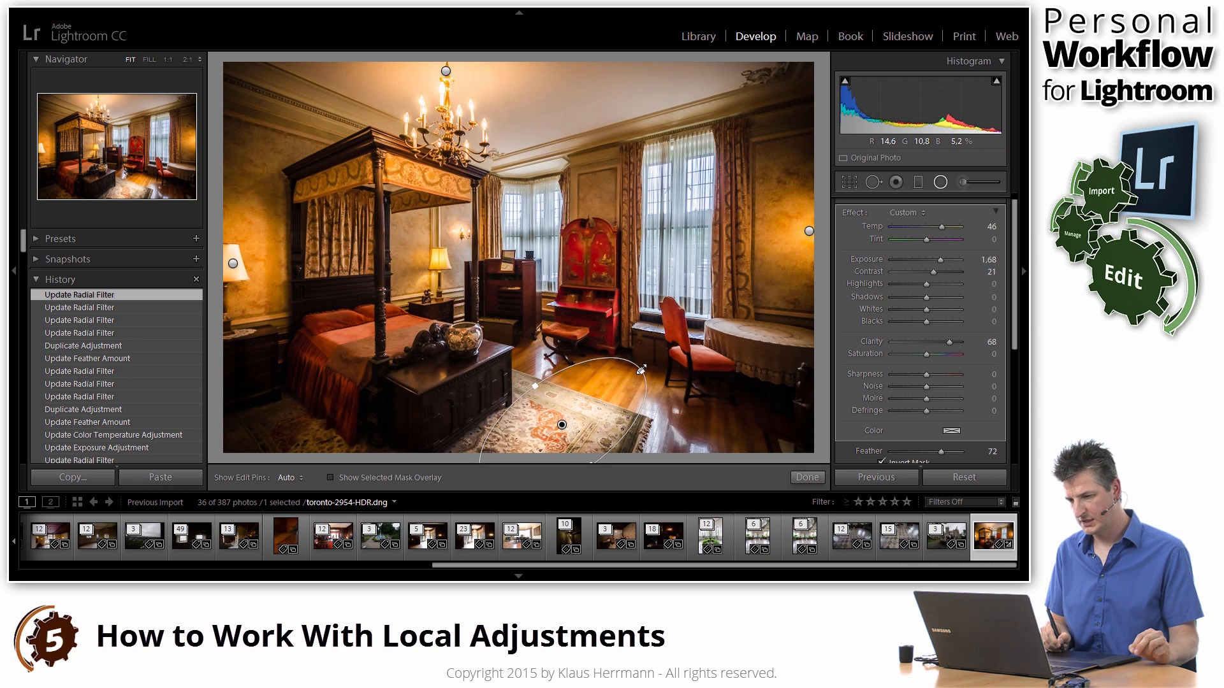
left_click_drag(625, 384, 628, 390)
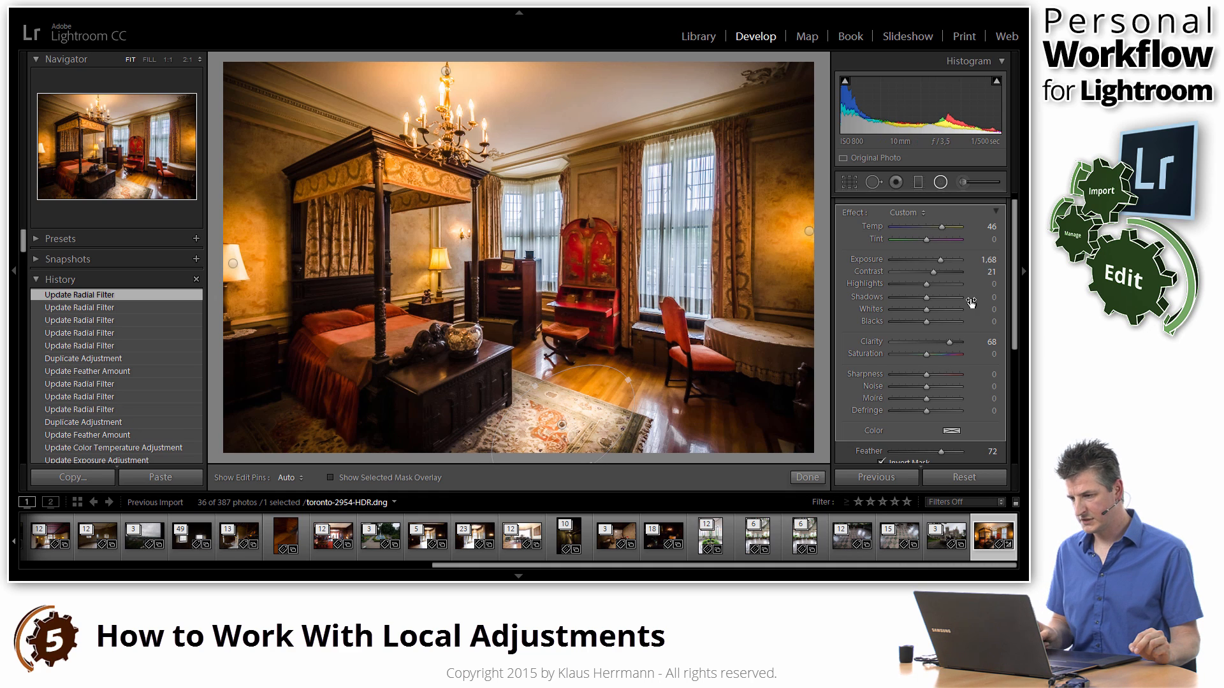
Step: Set the carpet's radial filter to Exposure 0.79, Clarity 83 and Temp 57, and finish the radial filter edit
left_click_drag(941, 261, 936, 262)
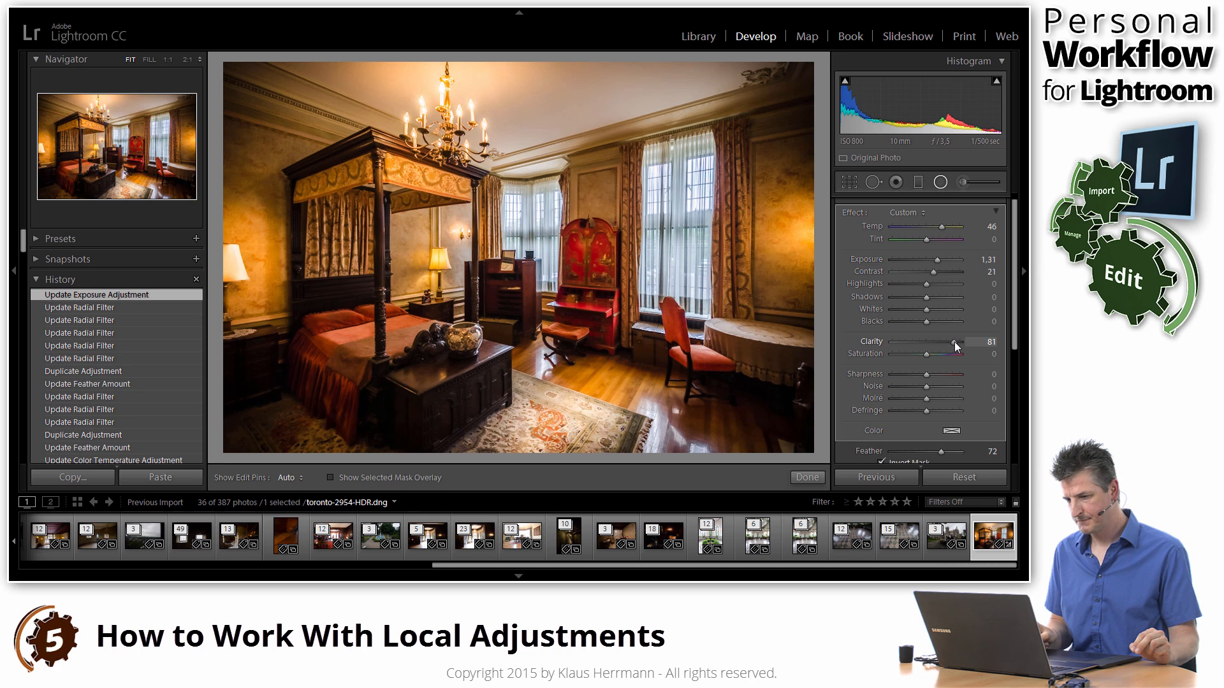
left_click_drag(954, 342, 955, 340)
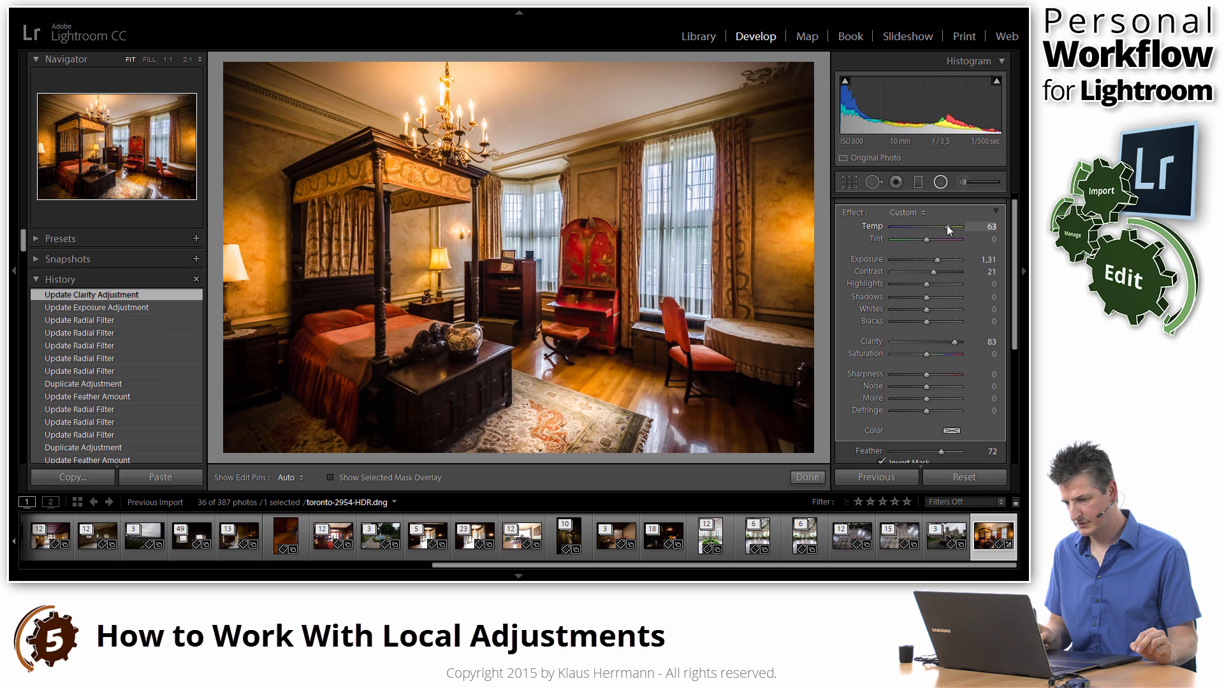
left_click_drag(946, 224, 931, 256)
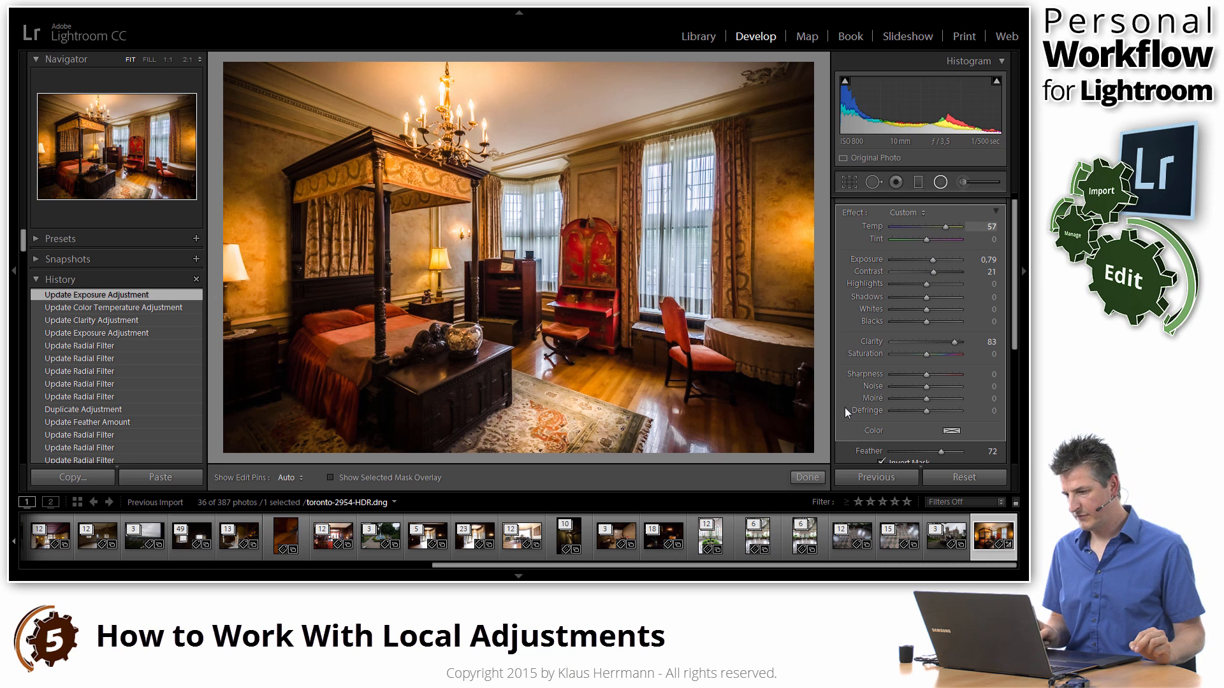
left_click(812, 477)
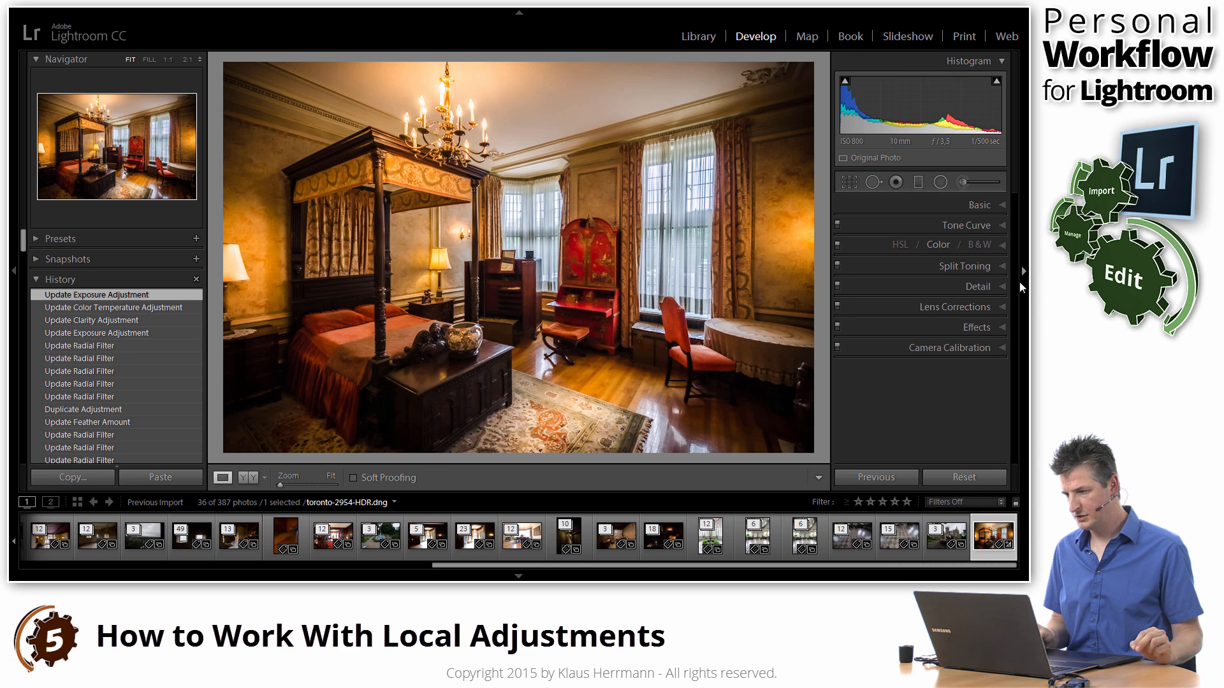
Step: Compare the photo with all radial filters disabled and enabled, leaving them enabled, and close the Radial Filter tool
left_click(940, 182)
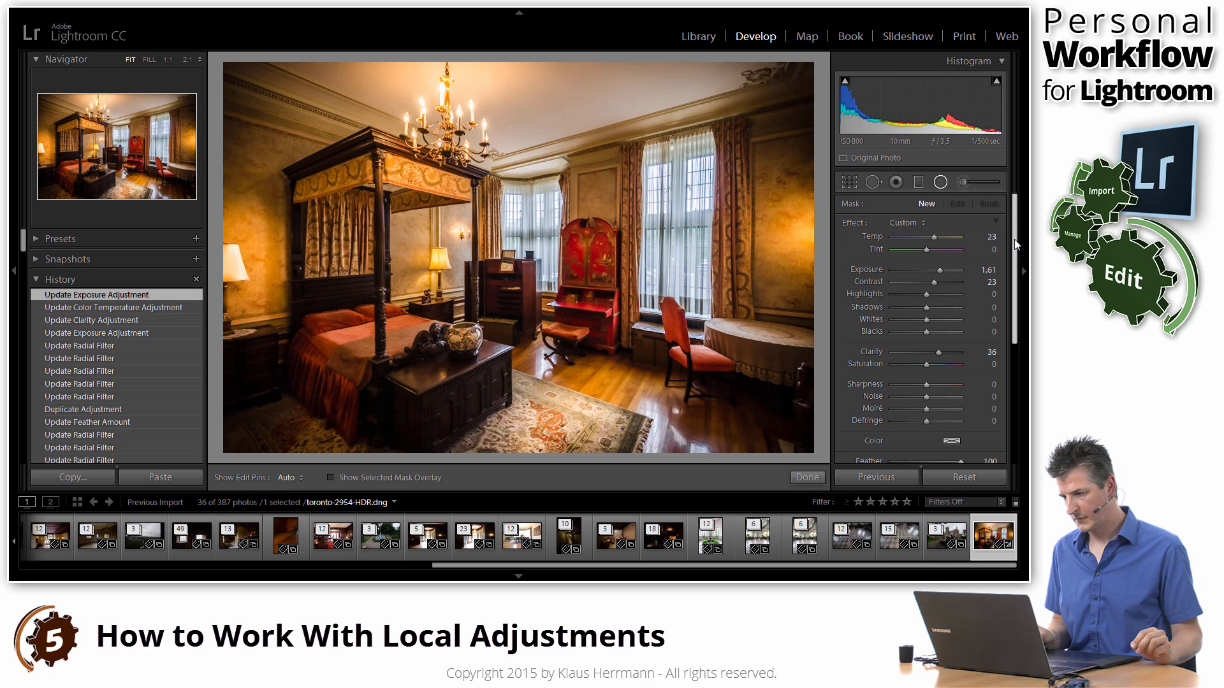
scroll(1015, 264, "down", 2)
left_click(843, 452)
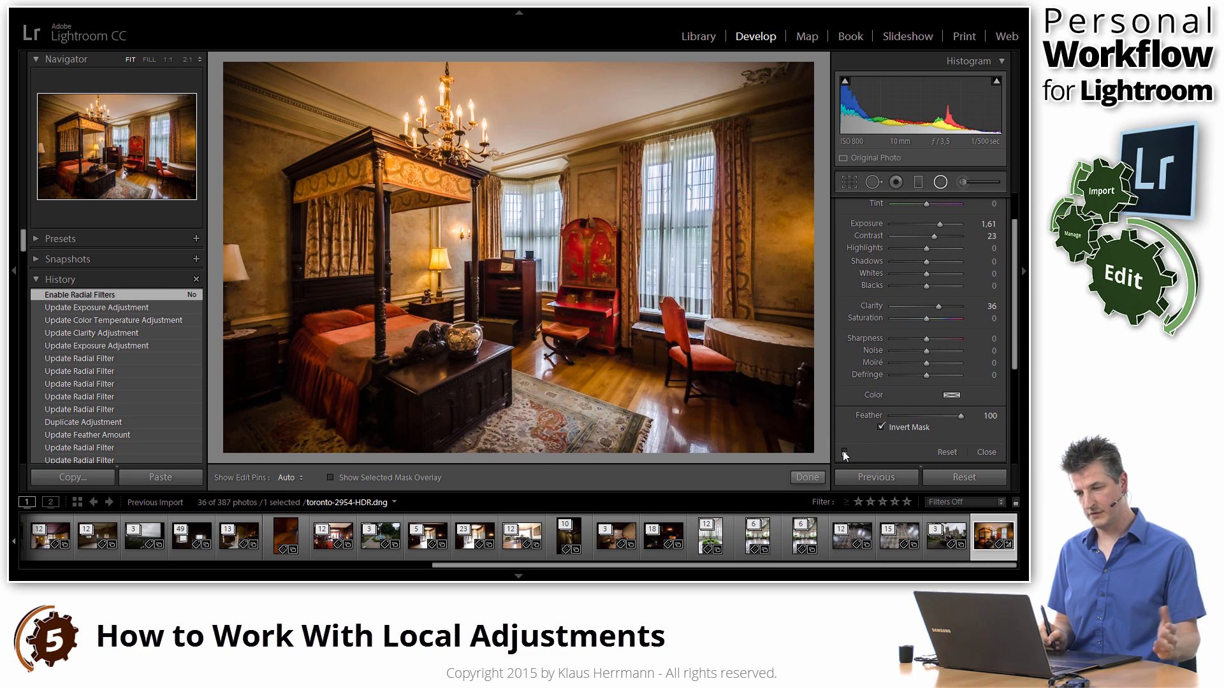
left_click(844, 452)
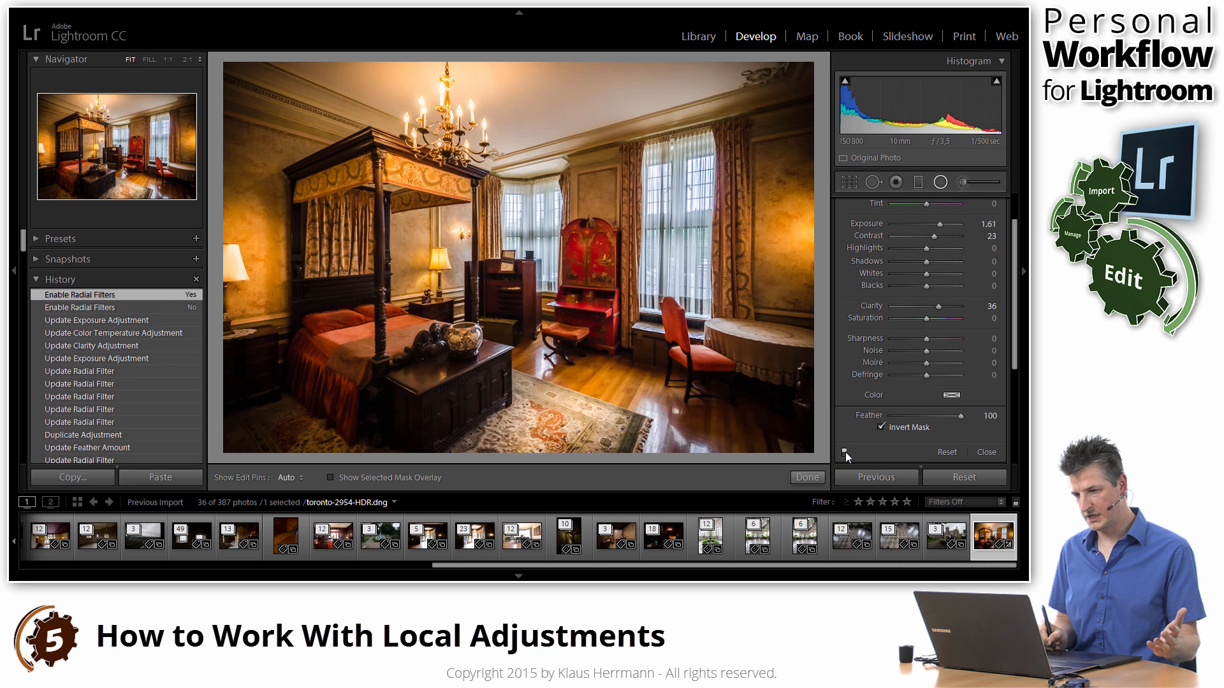
left_click(843, 452)
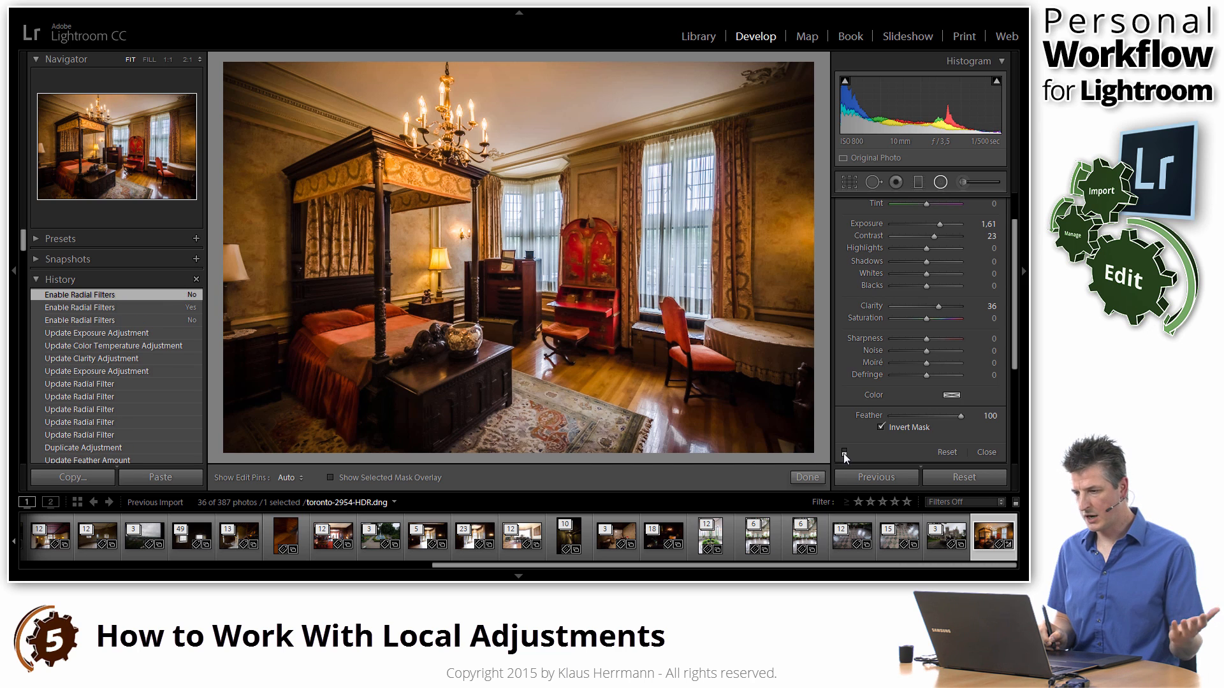
left_click(843, 453)
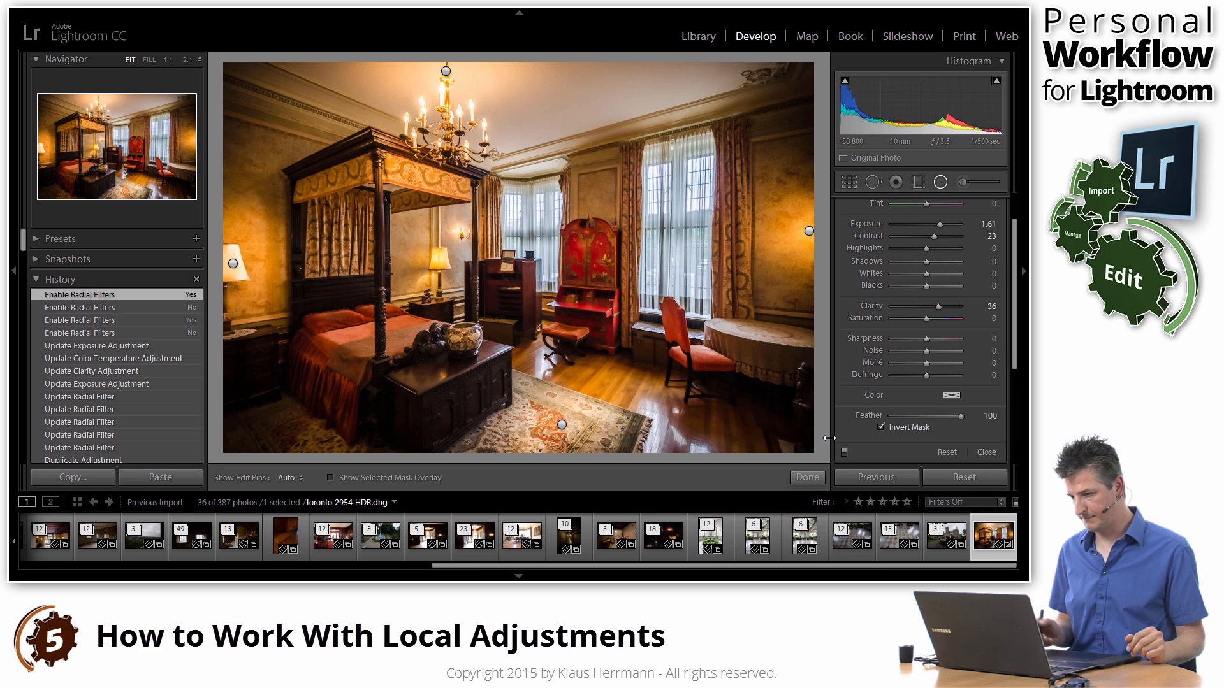
left_click(806, 478)
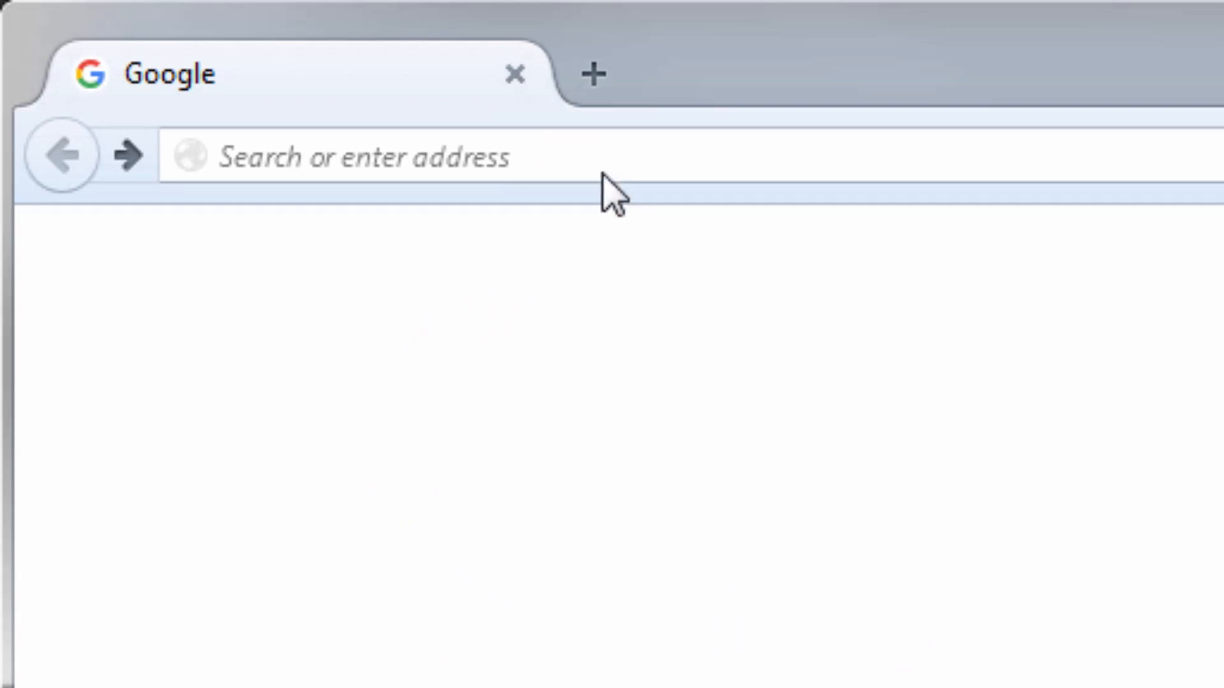
Step: Switch to the web browser, open frb.li/5dd and look through the page
left_click(604, 157)
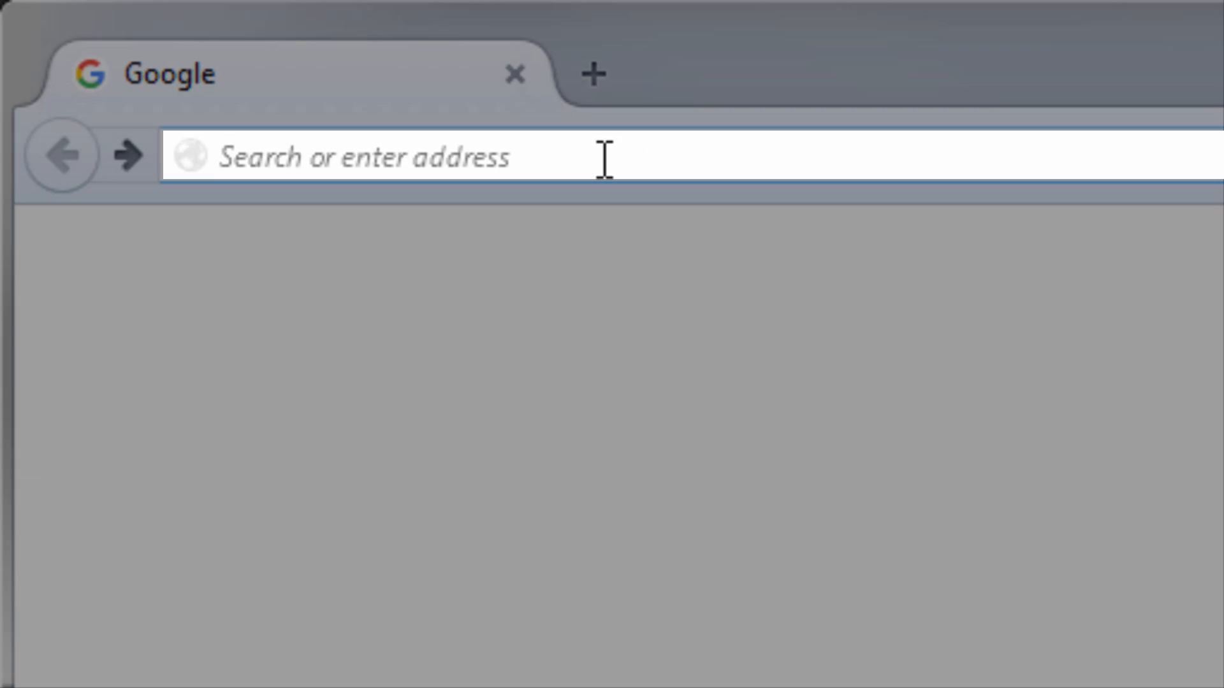
type("frb")
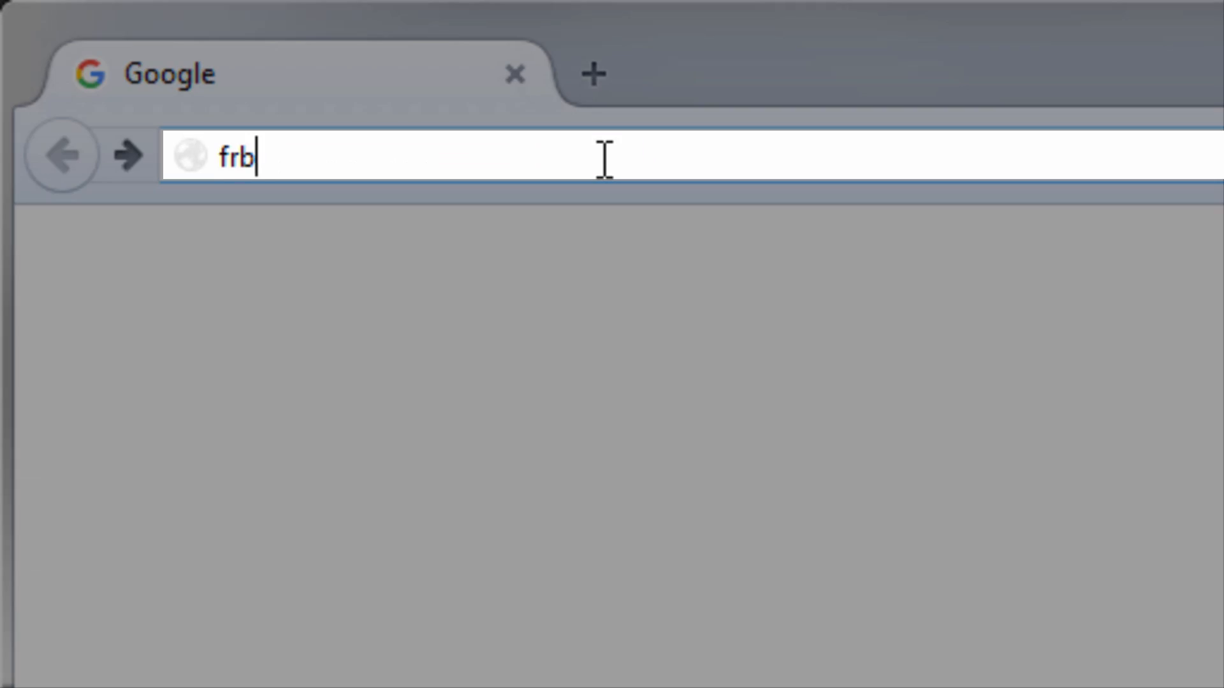
type(".li/5dd")
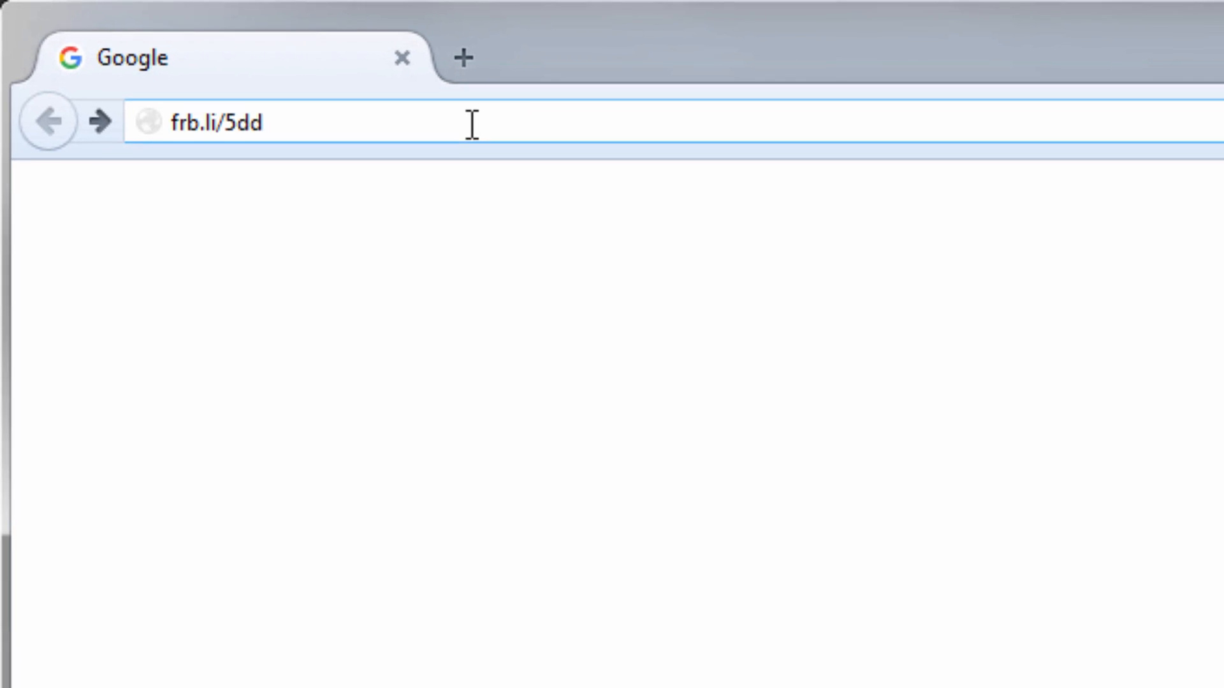
key("Return")
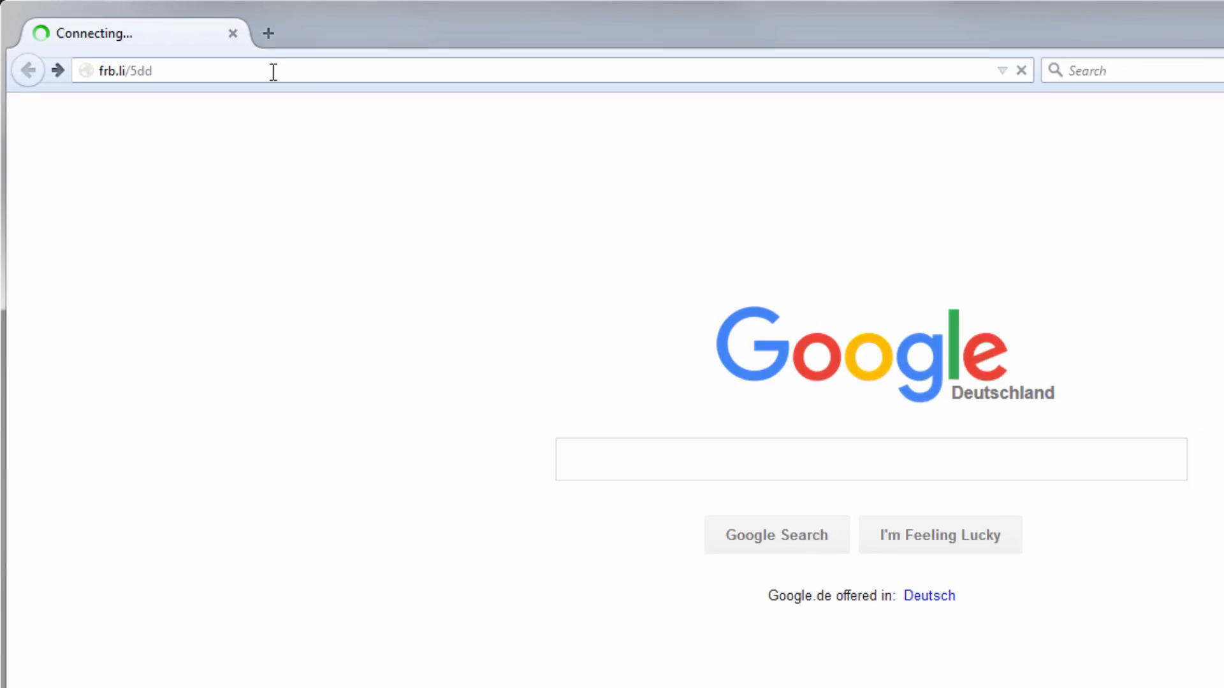
middle_click(1171, 211)
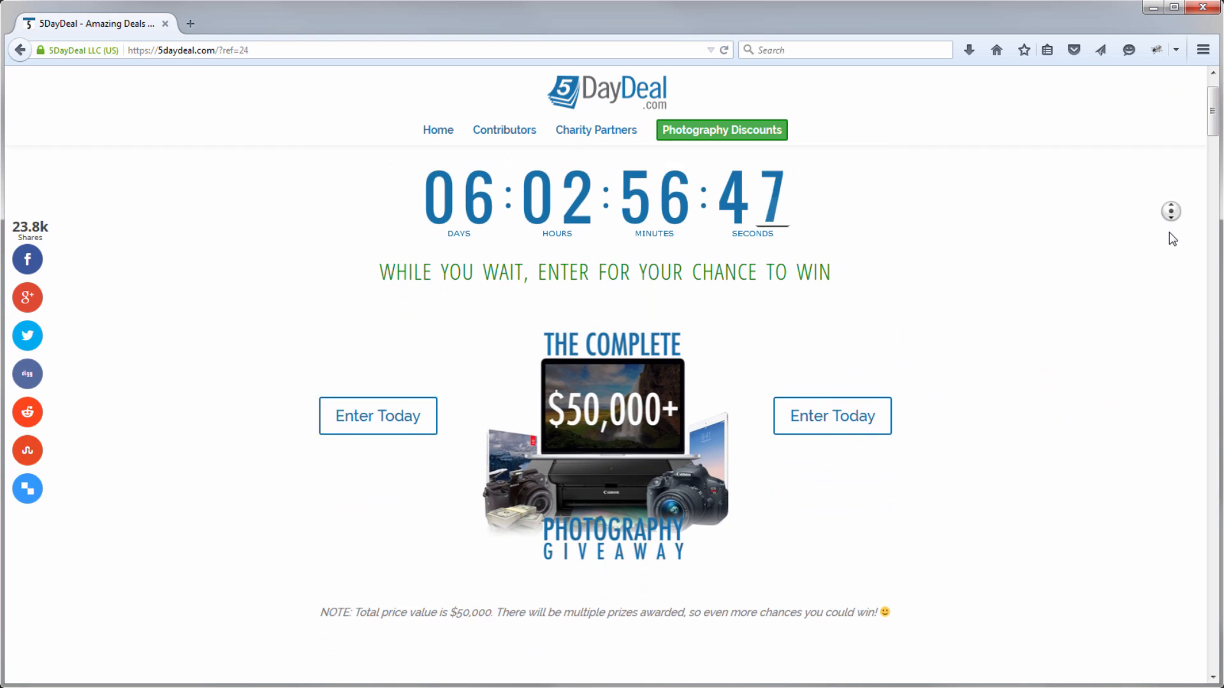